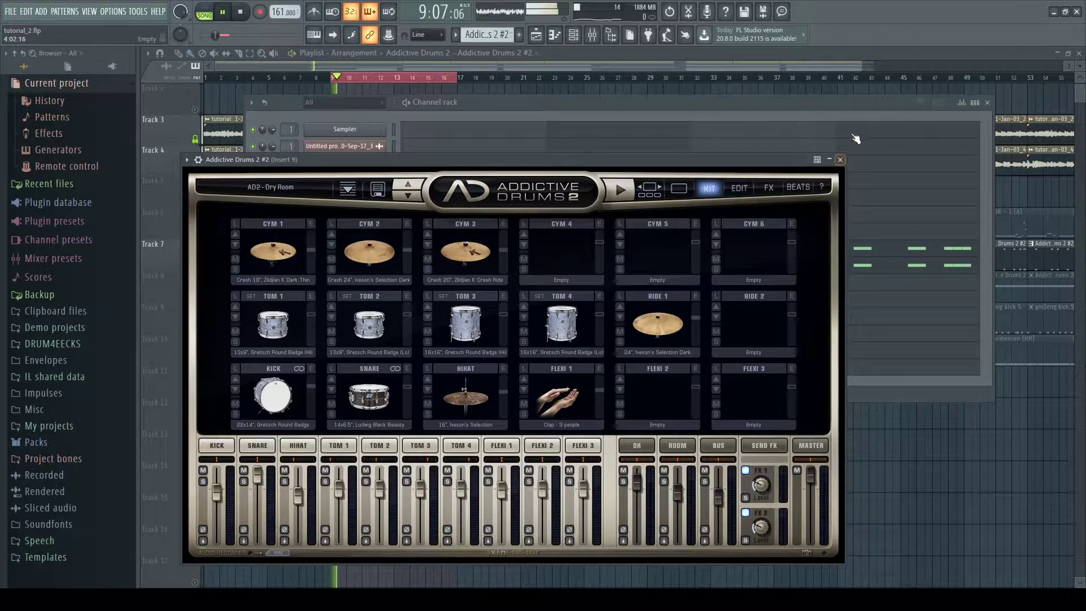
# Open the PJ - Lame (Snare) sampler and play back its note pattern in the piano roll.
pyautogui.click(840, 160)
pyautogui.click(377, 266)
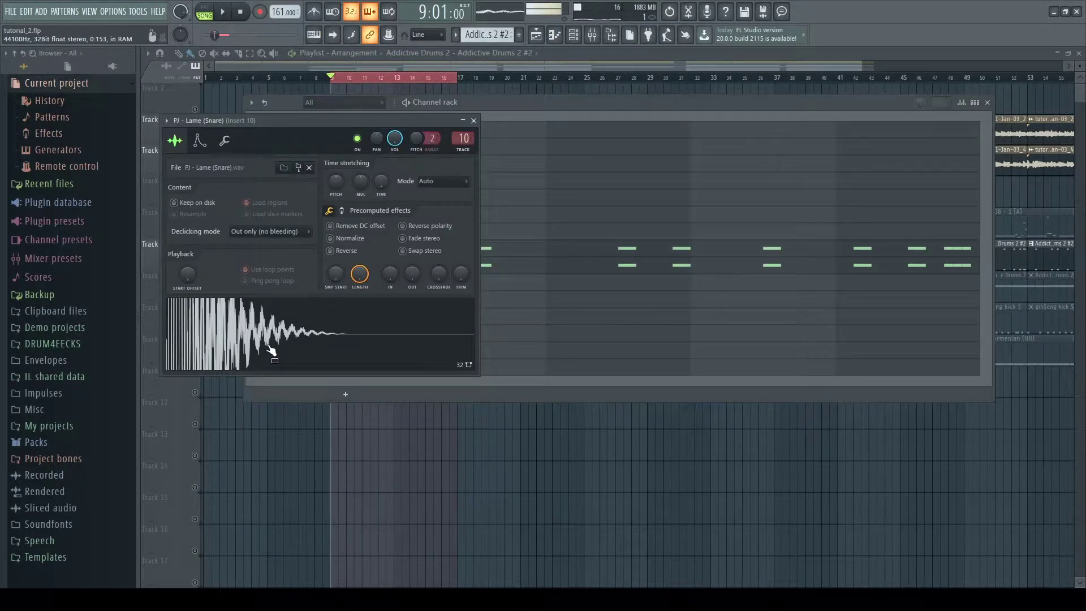
pyautogui.press('F7')
pyautogui.press('space')
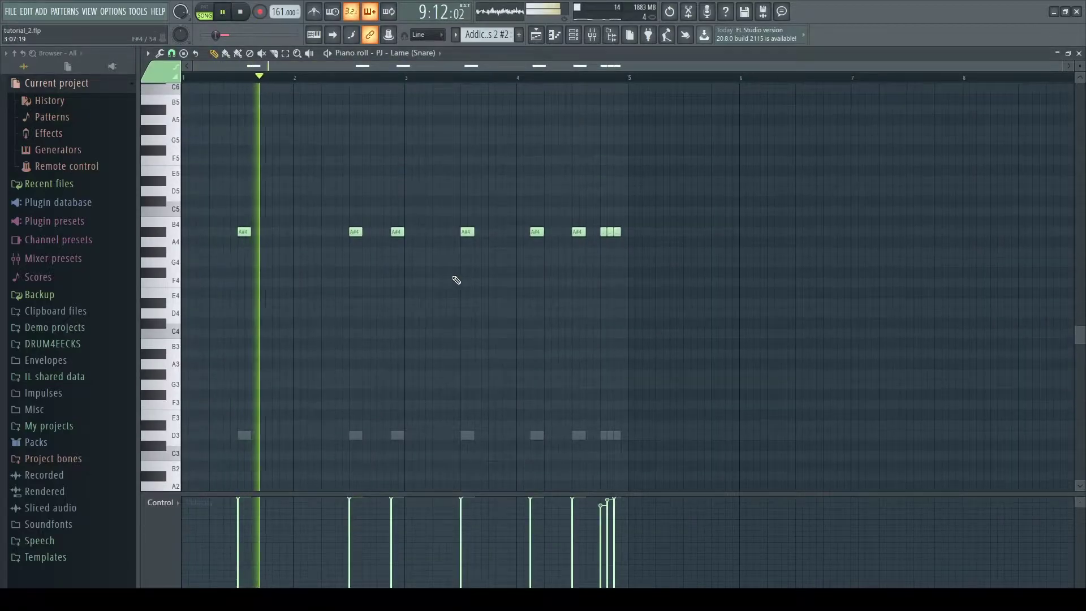
pyautogui.press('space')
pyautogui.press('space')
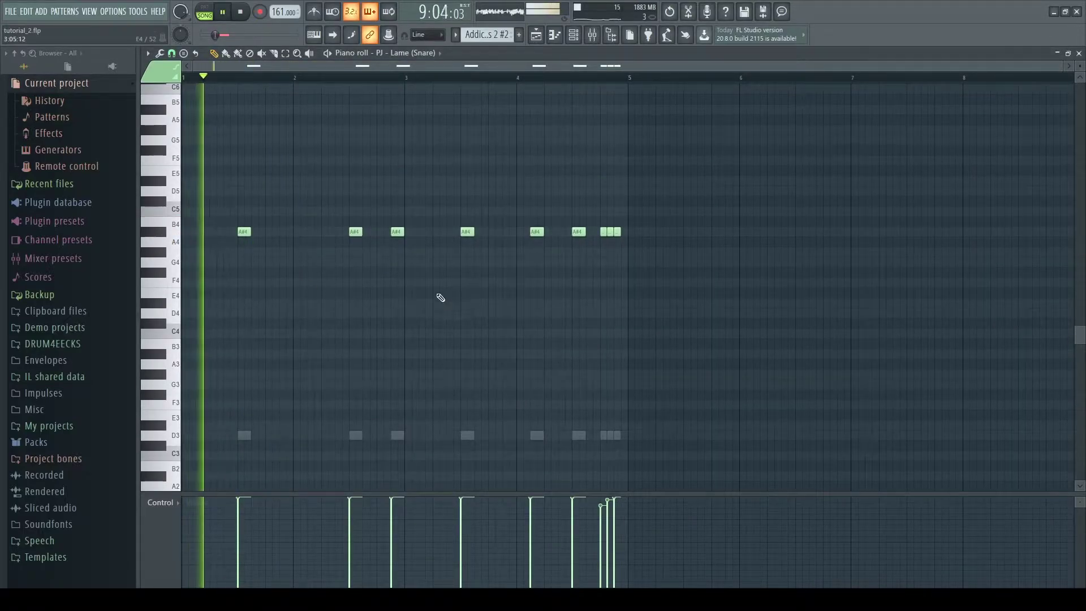
pyautogui.press('F7')
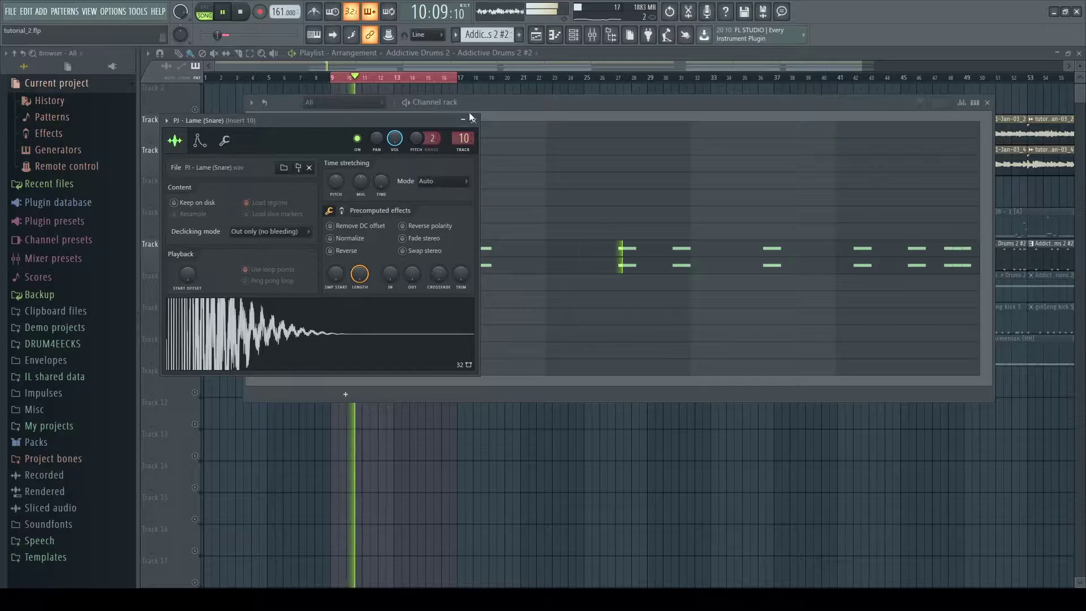
# Check the snare's mixer track on Insert 10 and view the PJ - Lame (Snare) sampler again.
pyautogui.press('Escape')
pyautogui.doubleClick(289, 265)
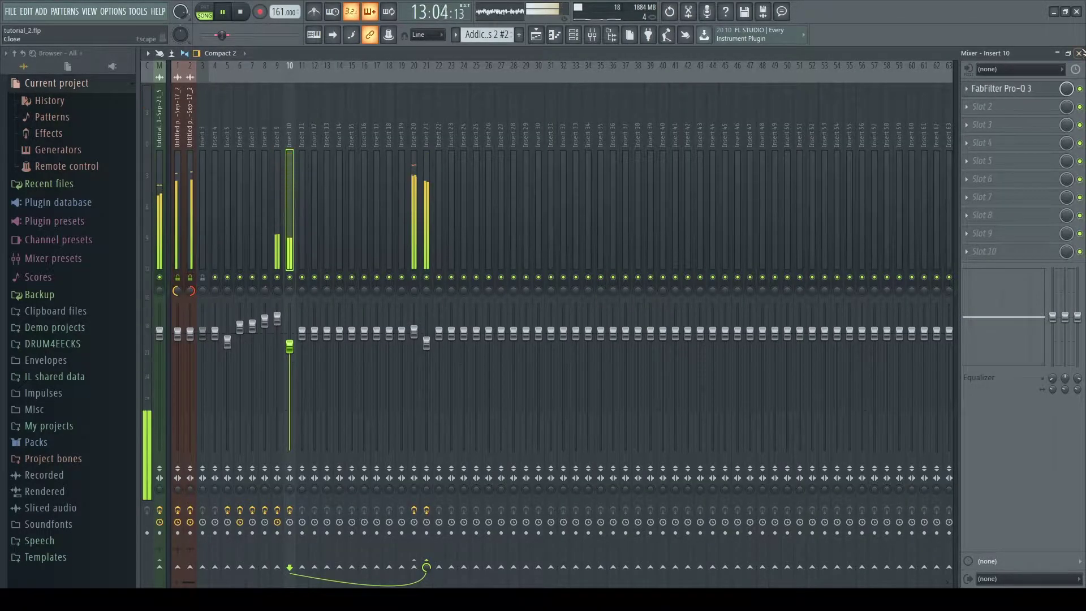
pyautogui.click(1079, 52)
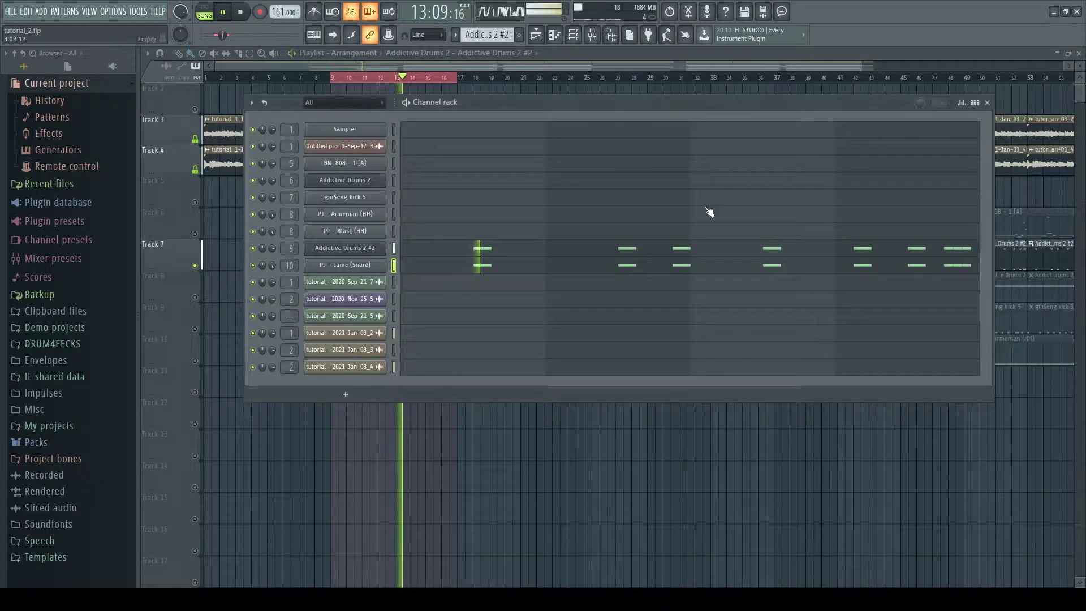
pyautogui.click(330, 267)
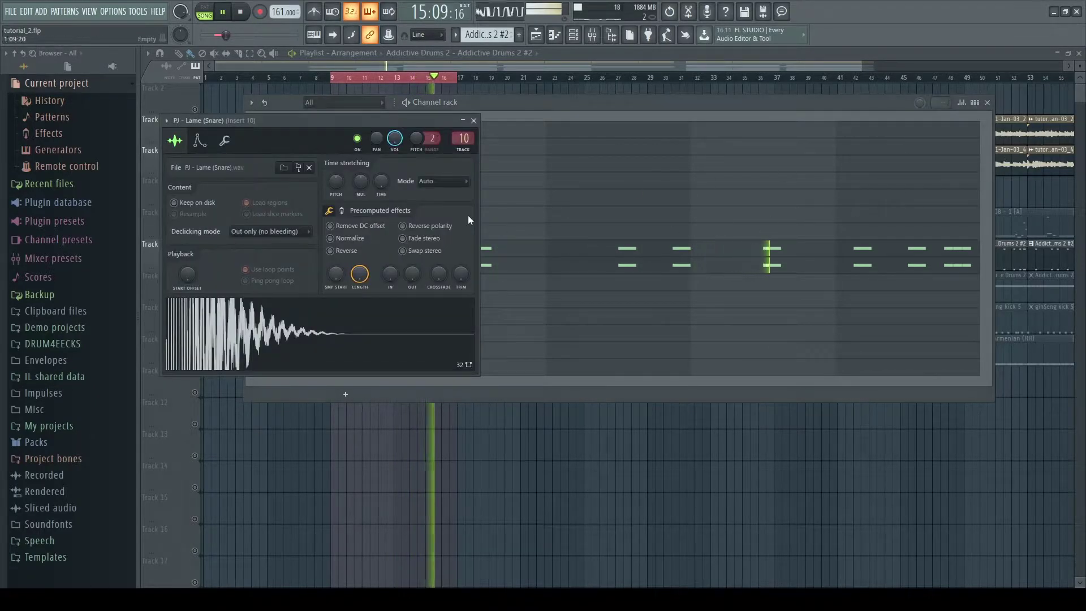
pyautogui.click(474, 120)
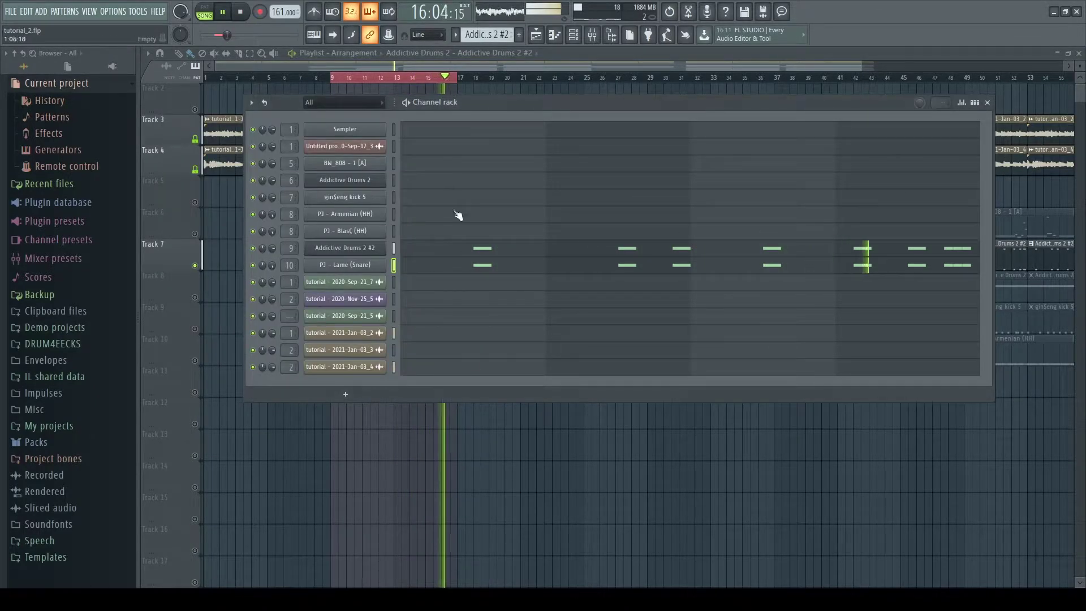
# Examine the FabFilter Pro-Q 3 curves on Insert 10 and Insert 9, the mixer tracks of the two snare layers.
pyautogui.doubleClick(294, 264)
pyautogui.click(1013, 88)
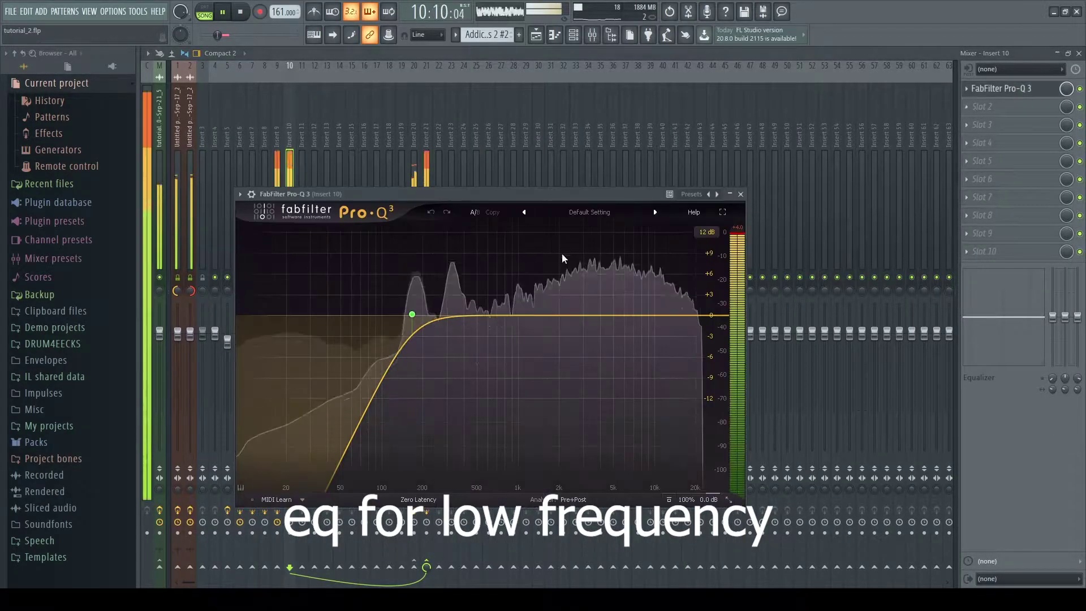
pyautogui.press('Escape')
pyautogui.click(274, 211)
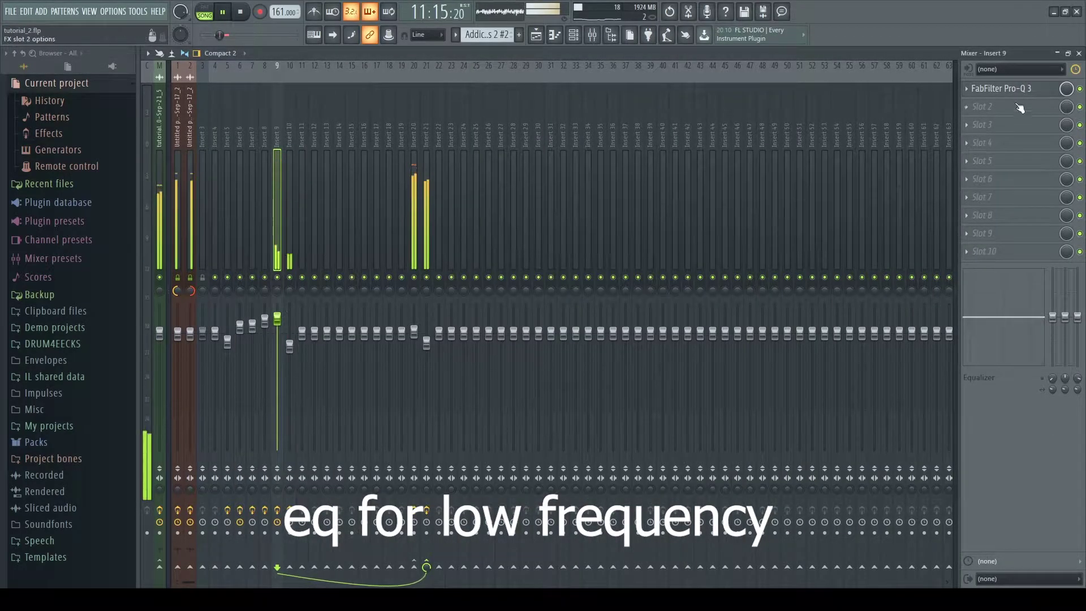
pyautogui.click(1012, 88)
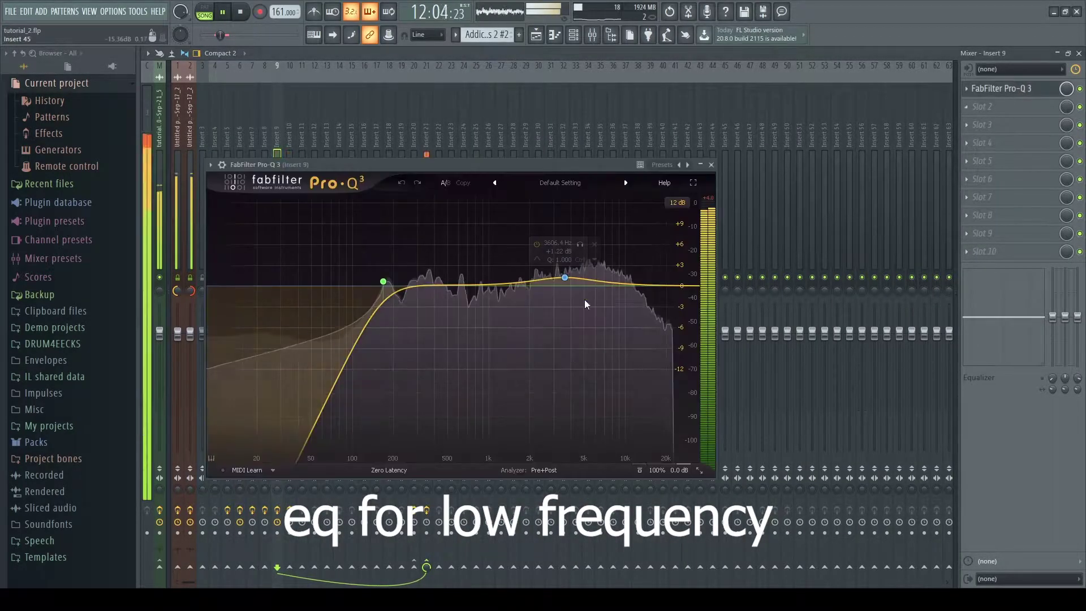
pyautogui.click(711, 164)
pyautogui.press('F9')
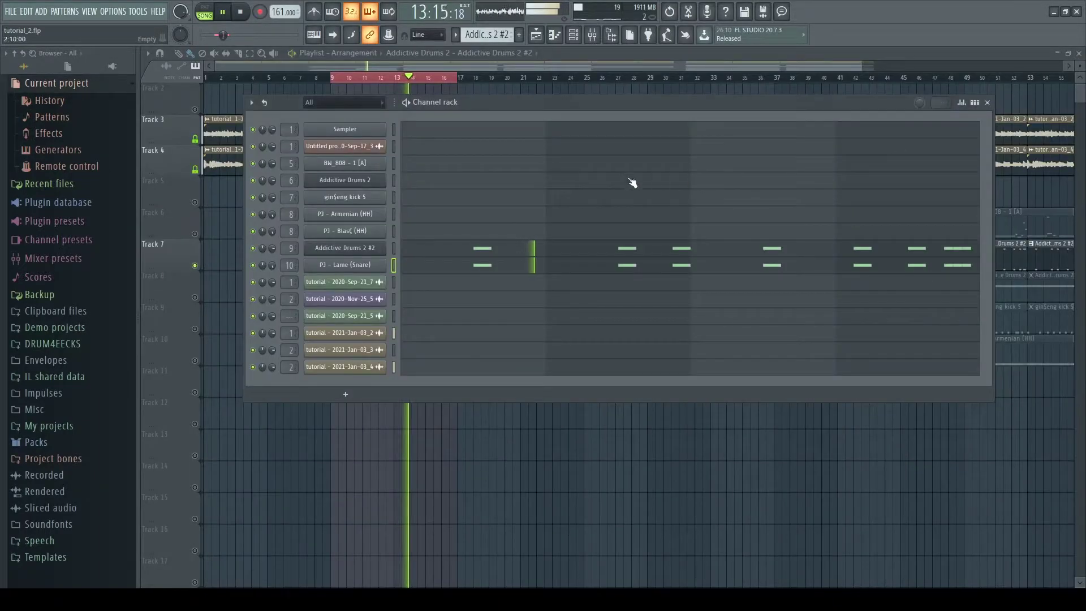
# Unmute the Addictive Drums 2 hi-hat patterns on Track 8 and play the arrangement from bar 9.
pyautogui.click(989, 103)
pyautogui.press('space')
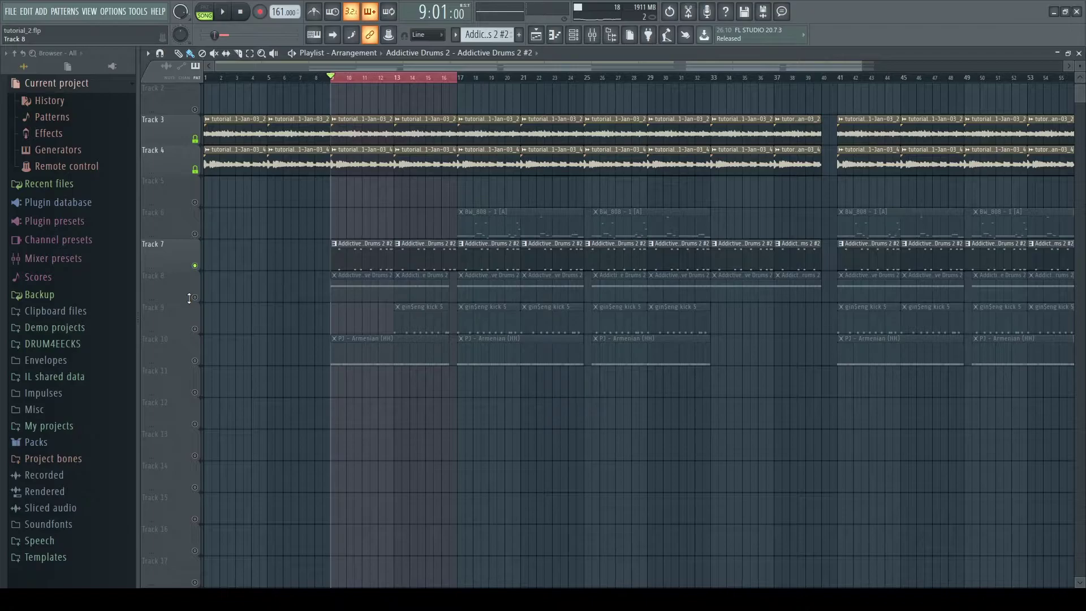
pyautogui.press('space')
pyautogui.press('F6')
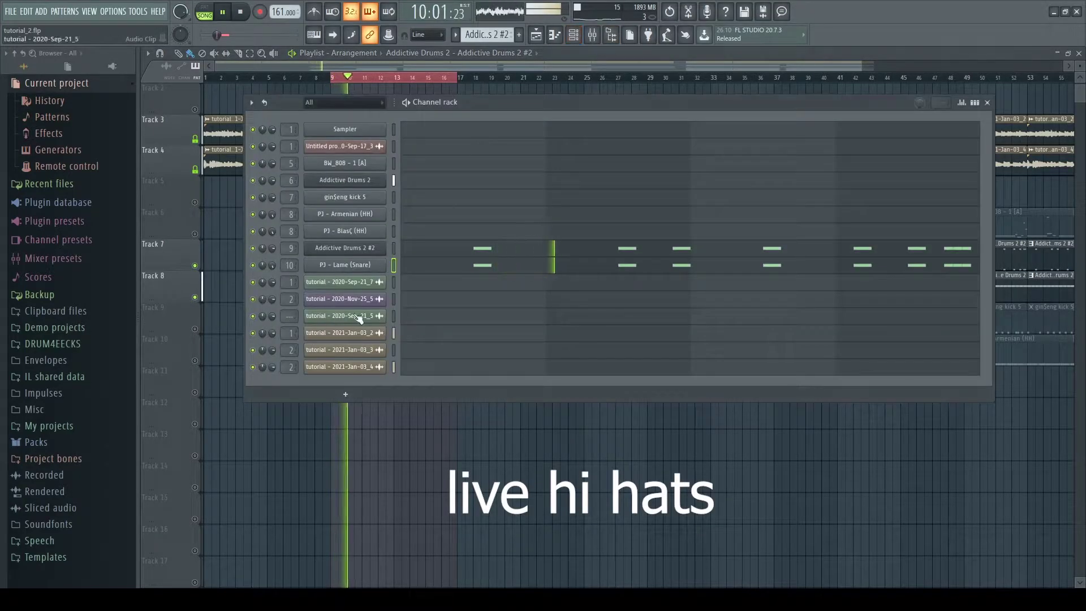
pyautogui.click(987, 103)
pyautogui.press('space')
pyautogui.press('space')
# Examine the Track 8 hi-hat notes in the piano roll and the drum kit loaded in the Addictive Drums 2 channel.
pyautogui.doubleClick(386, 292)
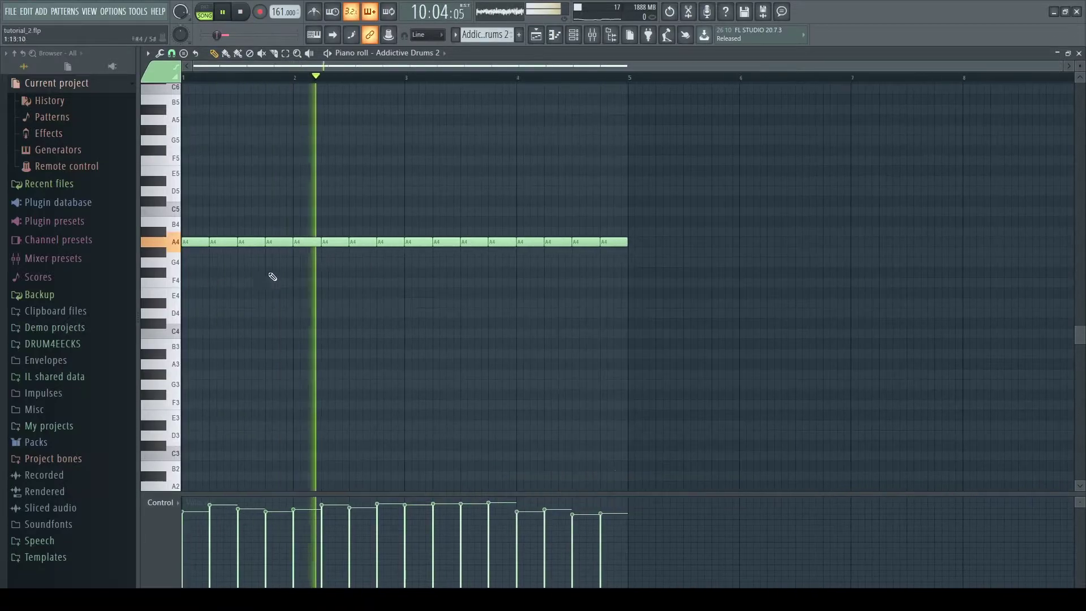
pyautogui.press('space')
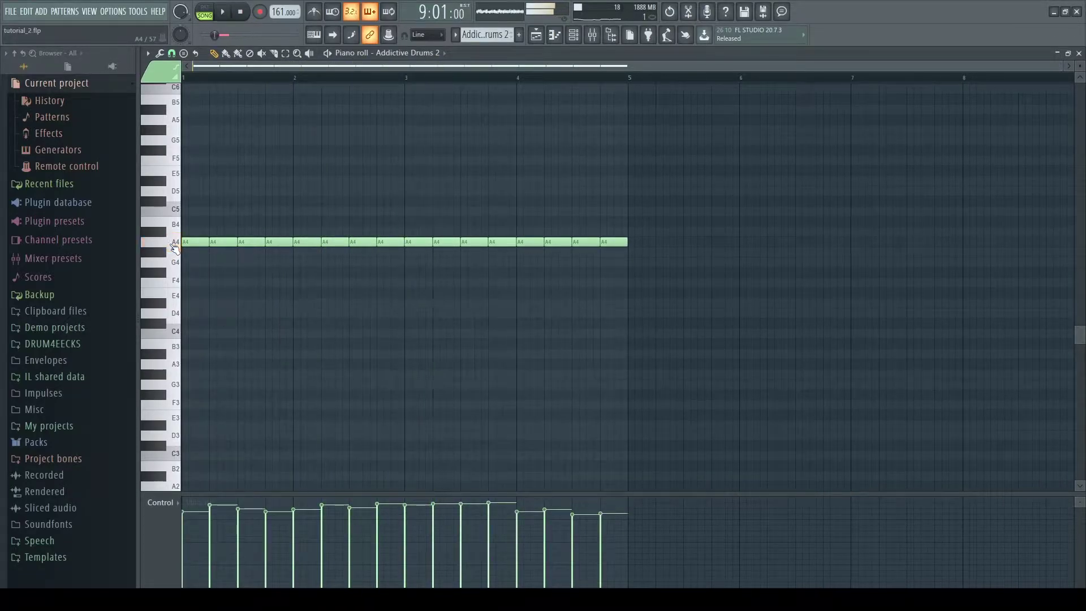
pyautogui.click(1079, 54)
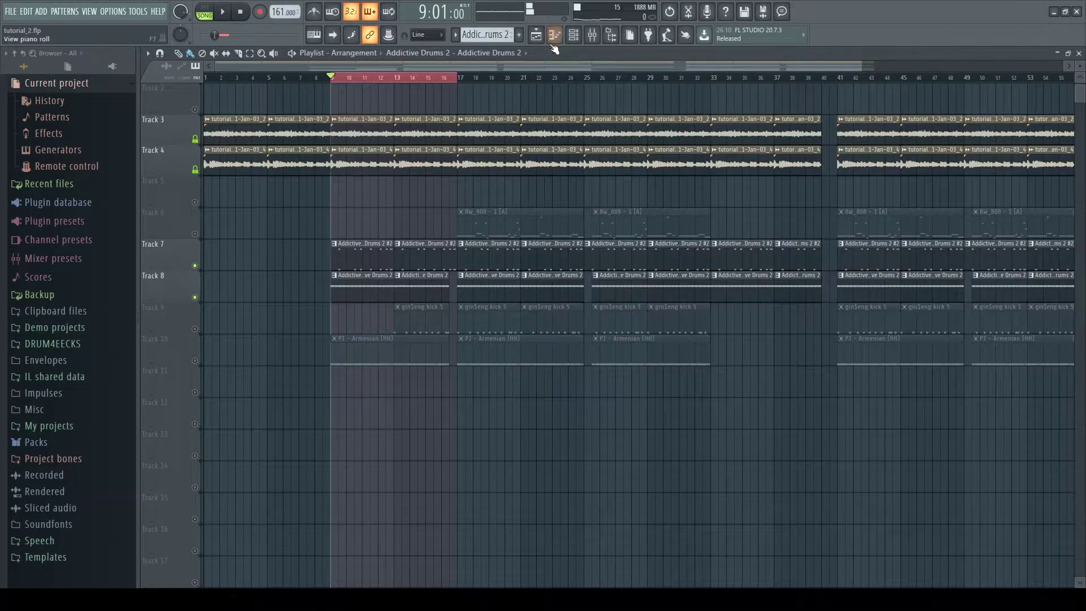
pyautogui.click(573, 35)
pyautogui.click(358, 180)
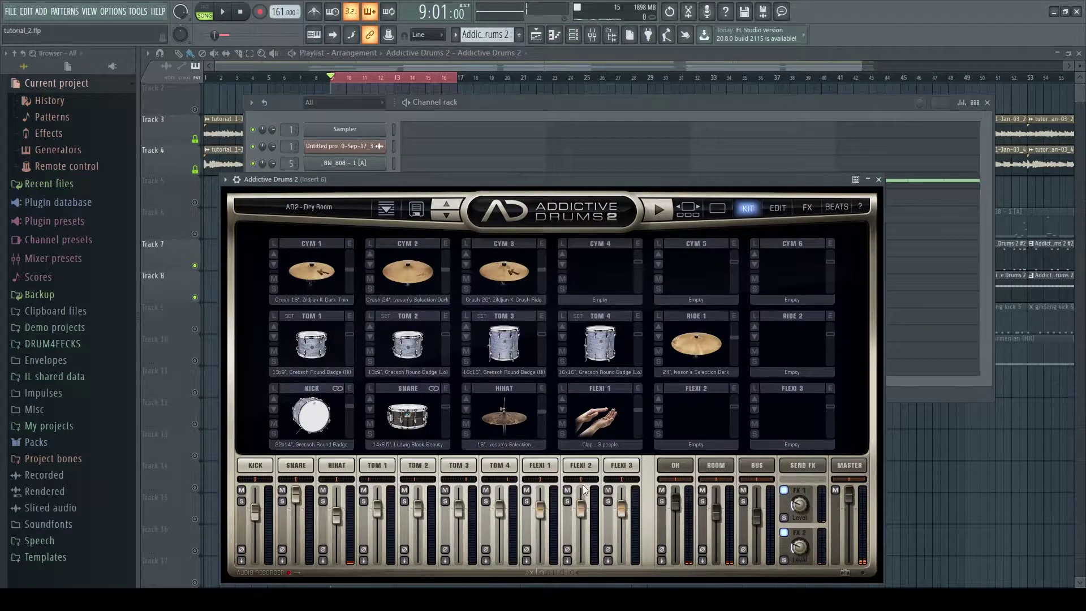
pyautogui.click(879, 180)
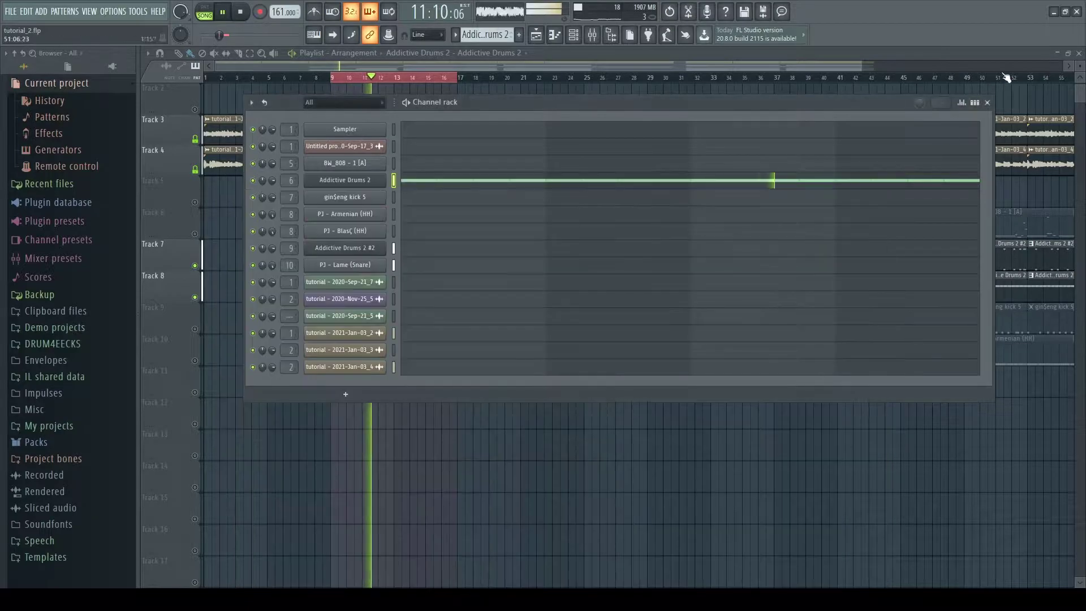
# Unmute the gin$eng kick 5 patterns on Track 9 and play the arrangement from bar 9.
pyautogui.click(987, 102)
pyautogui.press('space')
pyautogui.click(195, 329)
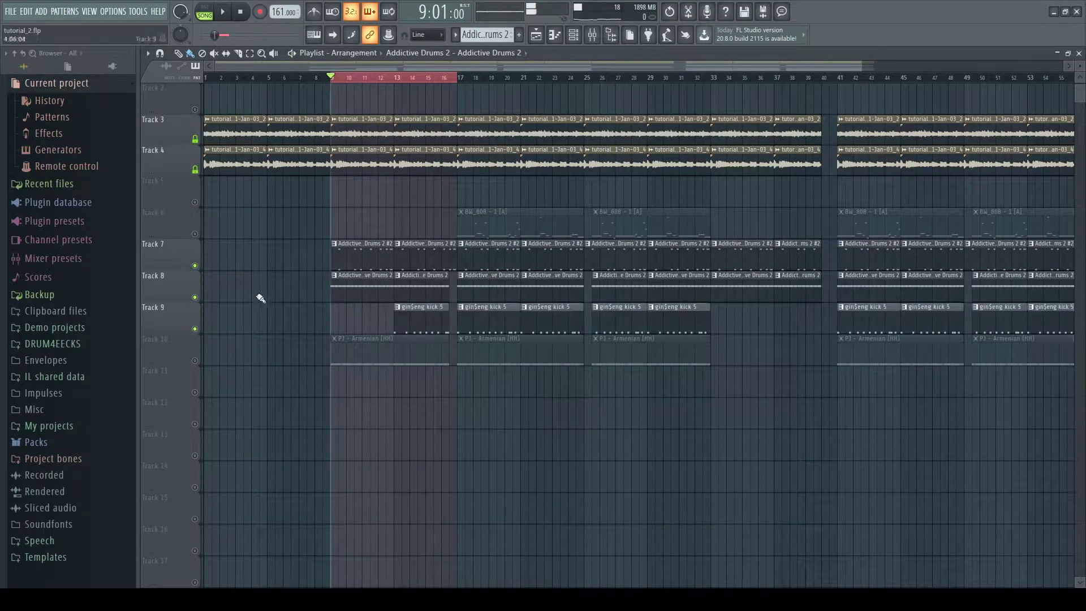
pyautogui.press('space')
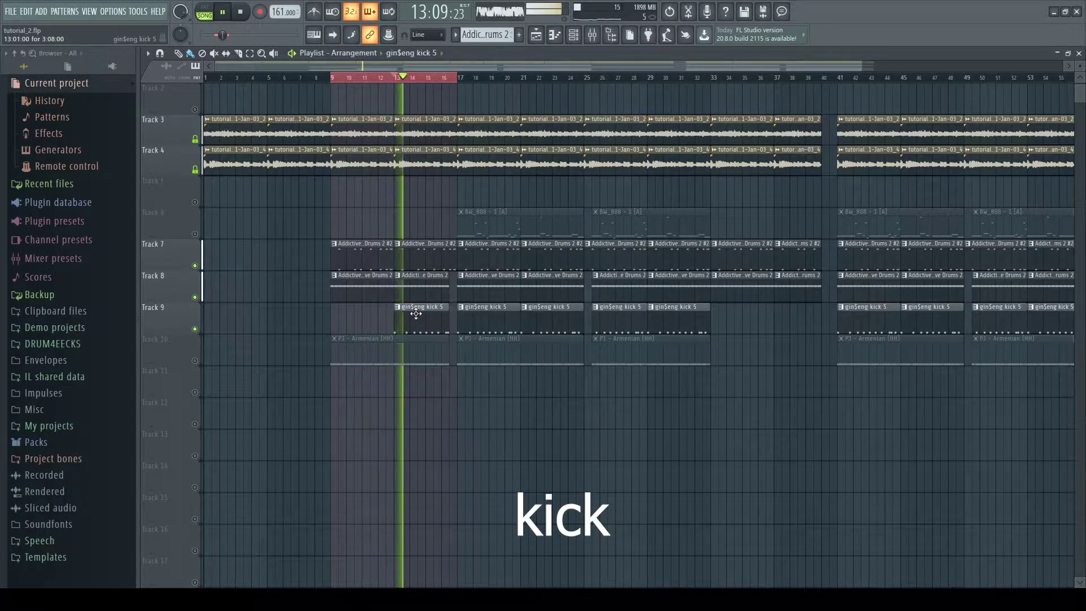
# Examine the gin$eng kick 5 pattern in the piano roll and the kick's sampler settings.
pyautogui.doubleClick(413, 308)
pyautogui.press('space')
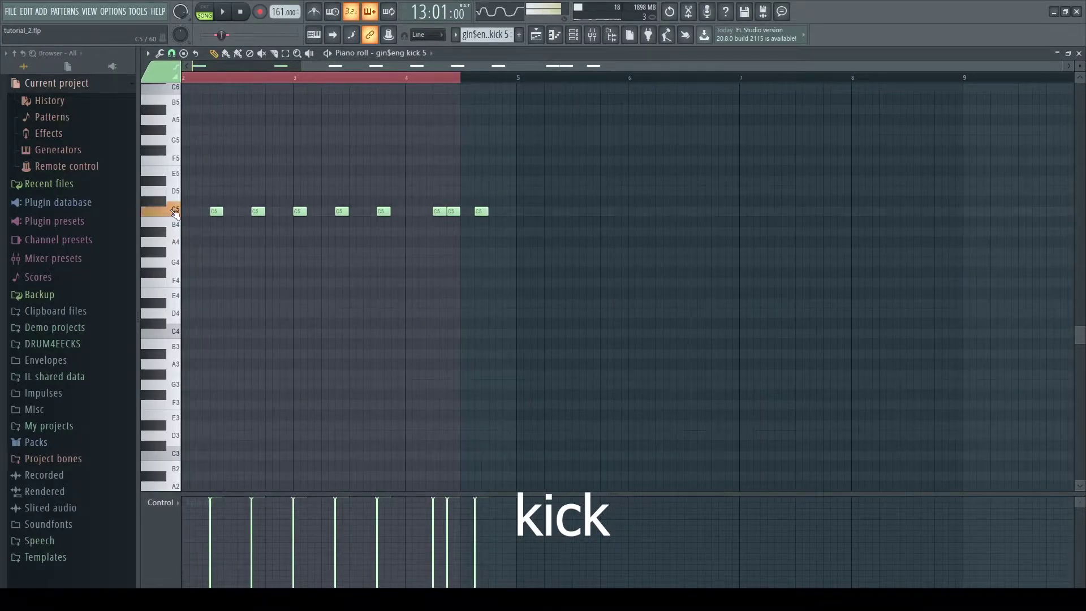
pyautogui.click(1078, 53)
pyautogui.press('F6')
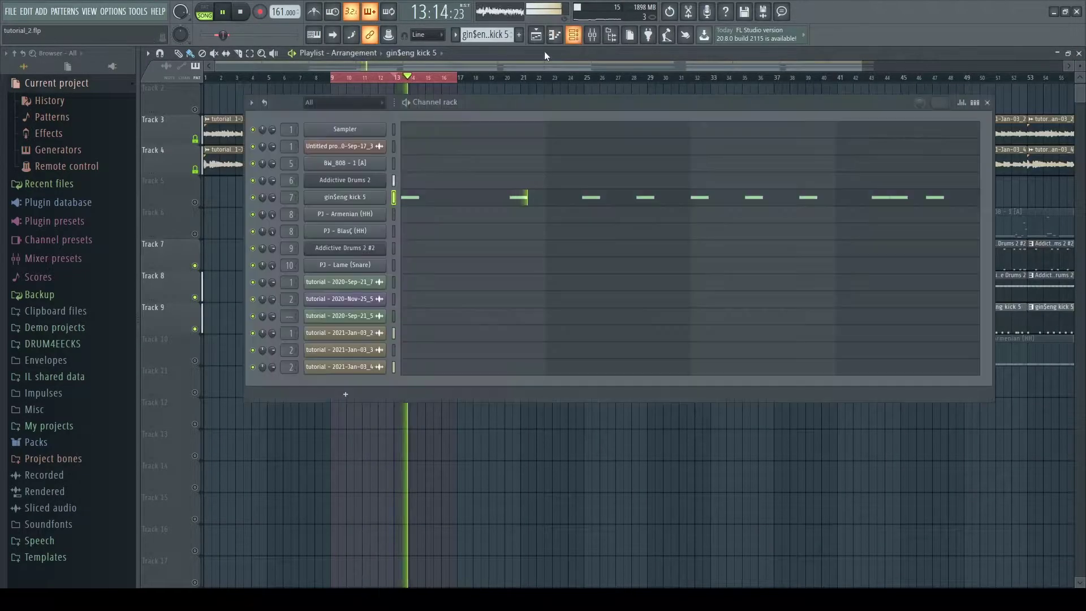
pyautogui.click(346, 351)
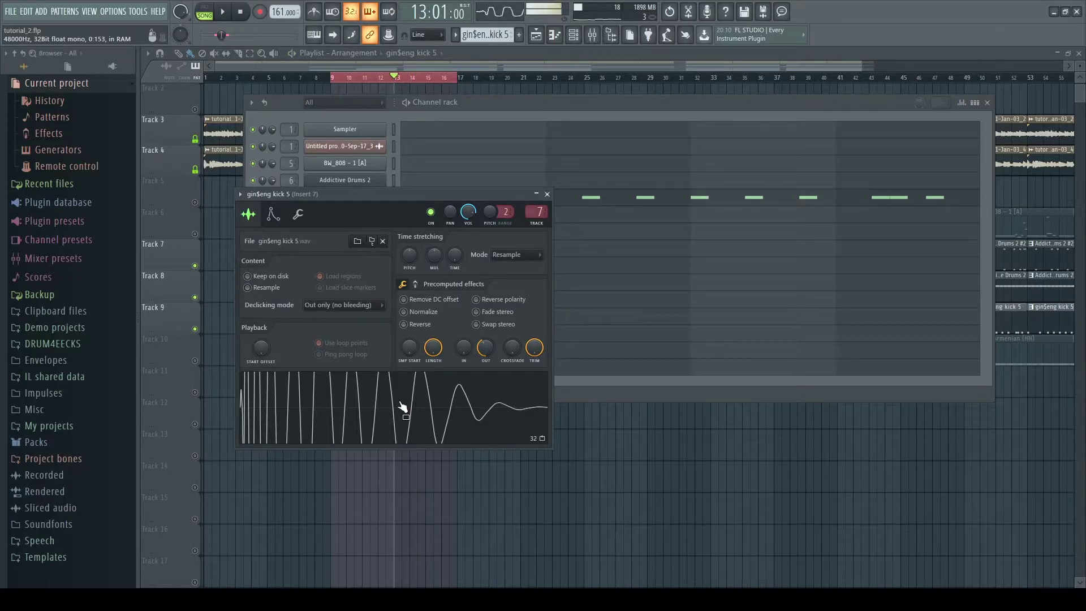
# Examine the FabFilter Pro-Q 3 curve on the kick's mixer track, Insert 7.
pyautogui.click(542, 212)
pyautogui.click(1001, 88)
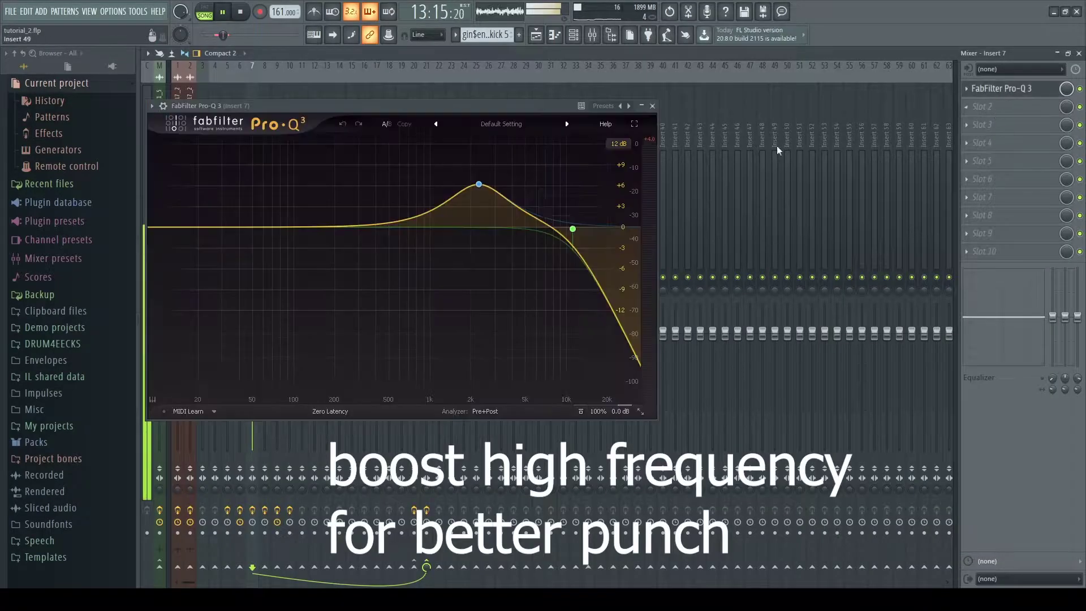
pyautogui.click(653, 106)
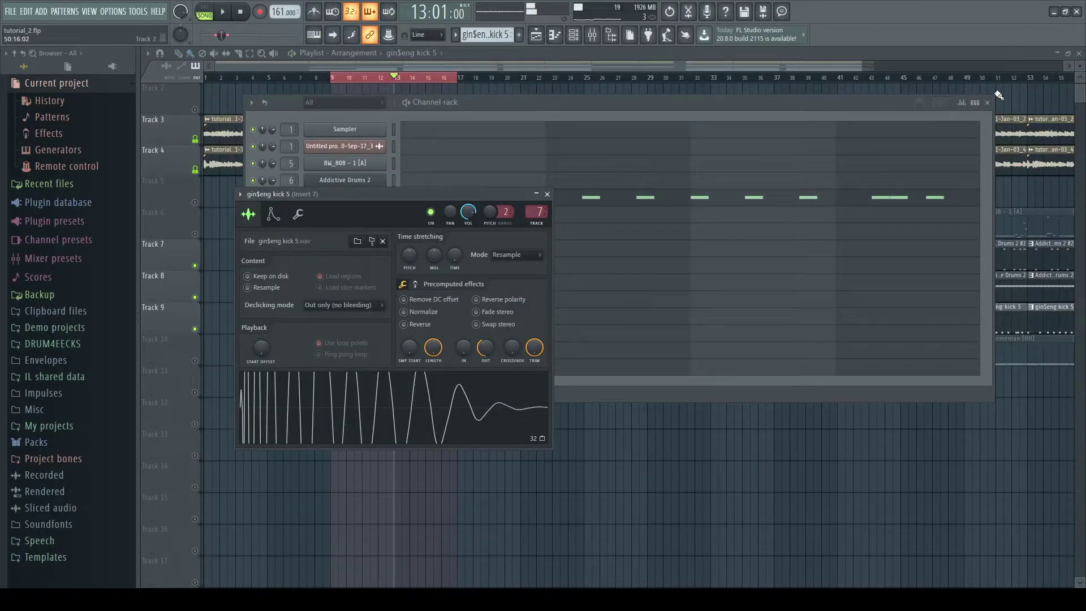
# Close the kick's sampler and the channel rack, unmute the PJ - Armenian (HH) patterns on Track 10, and play the arrangement.
pyautogui.click(987, 102)
pyautogui.click(547, 195)
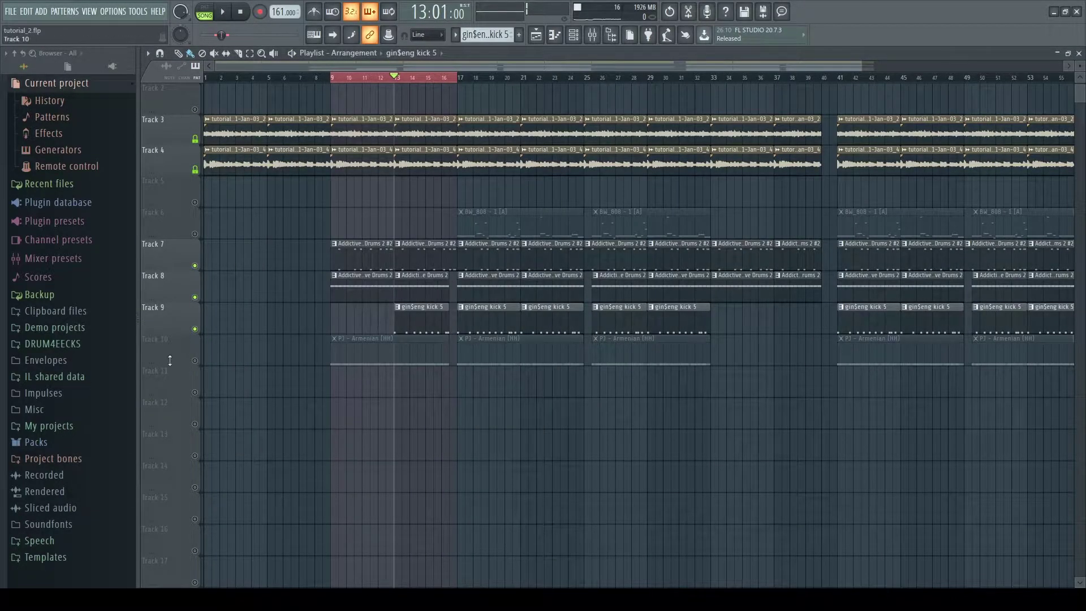
pyautogui.click(195, 361)
pyautogui.press('space')
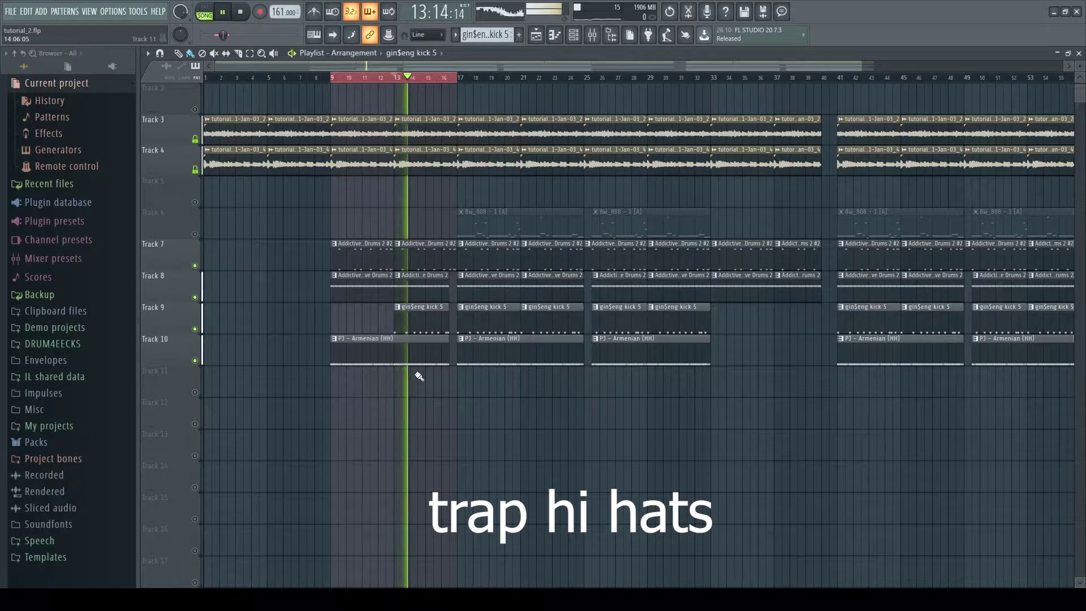
# Examine the full PJ - Armenian (HH) trap hi-hat pattern and its rolls in the piano roll.
pyautogui.doubleClick(388, 362)
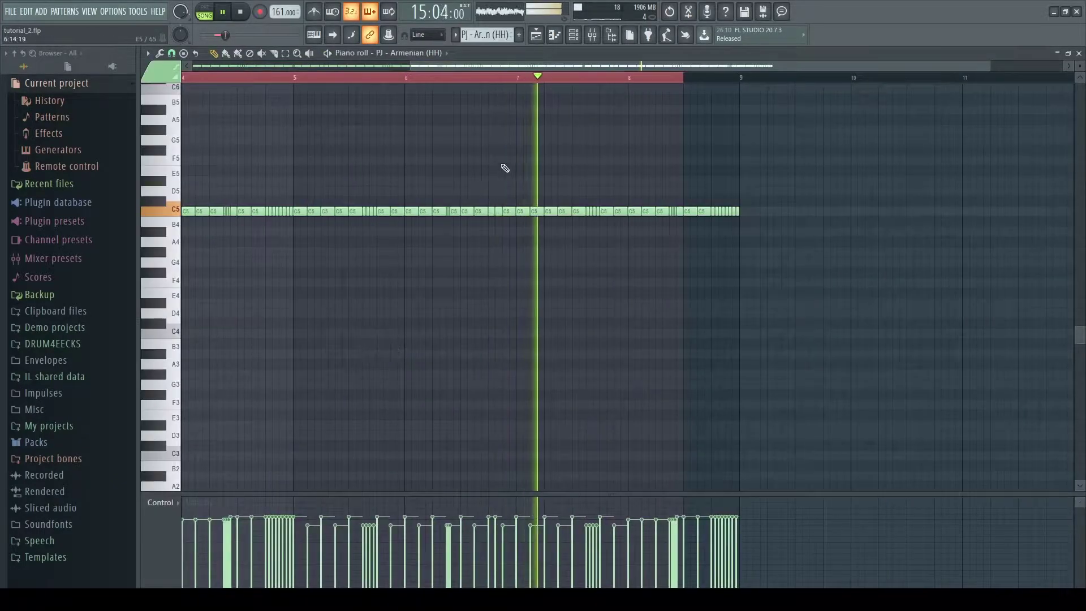
pyautogui.scroll(-3, 502, 168)
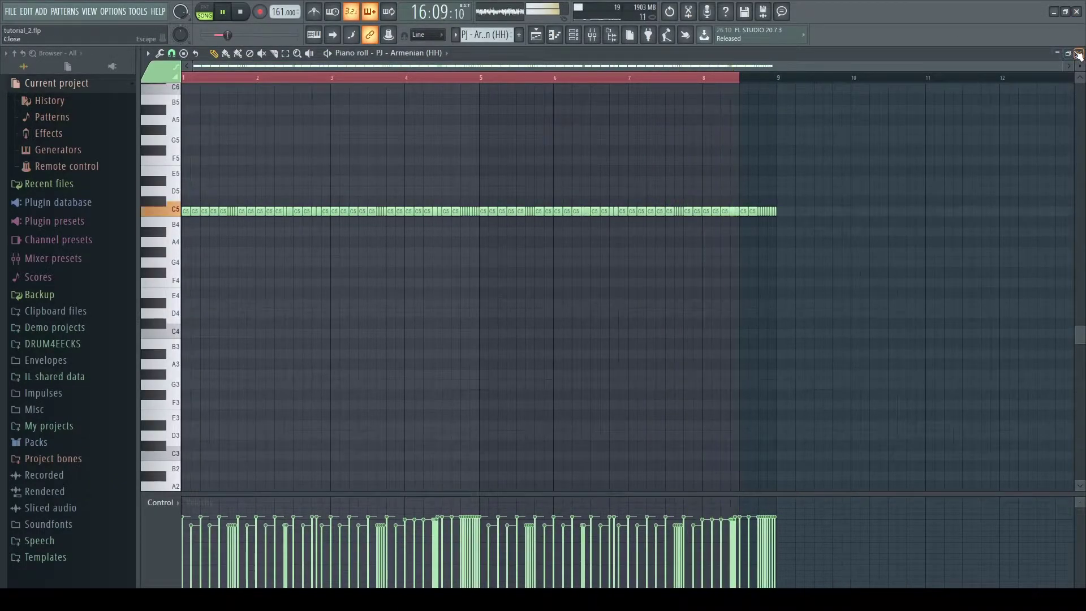
pyautogui.click(1079, 54)
# Compare the time shift settings in the miscellaneous functions of the PJ - Armenian (HH) and PJ - BlasÇ (HH) samplers.
pyautogui.click(573, 34)
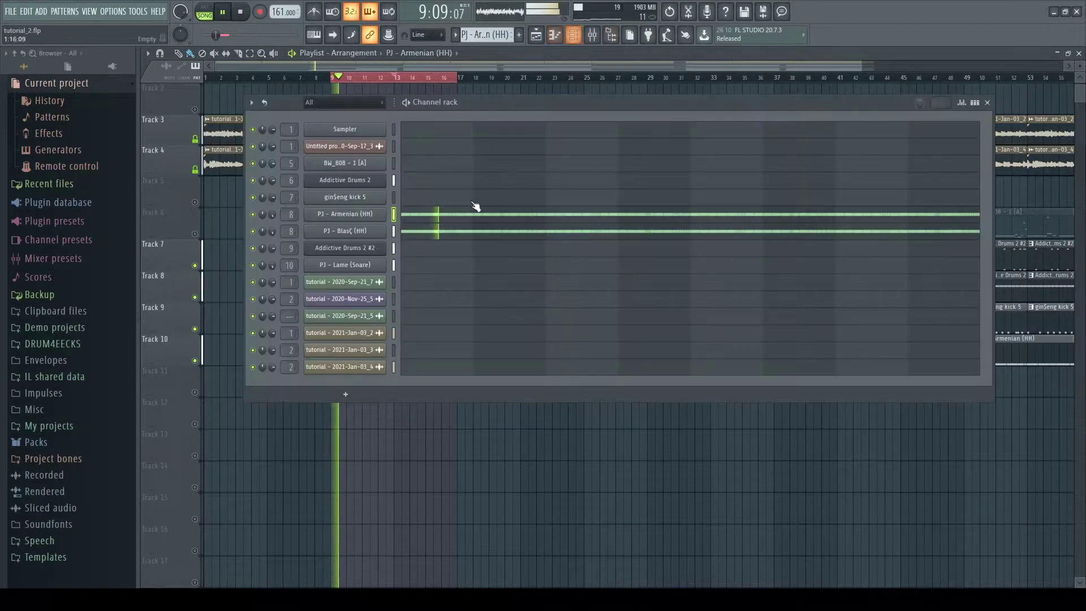
pyautogui.click(351, 219)
pyautogui.click(263, 229)
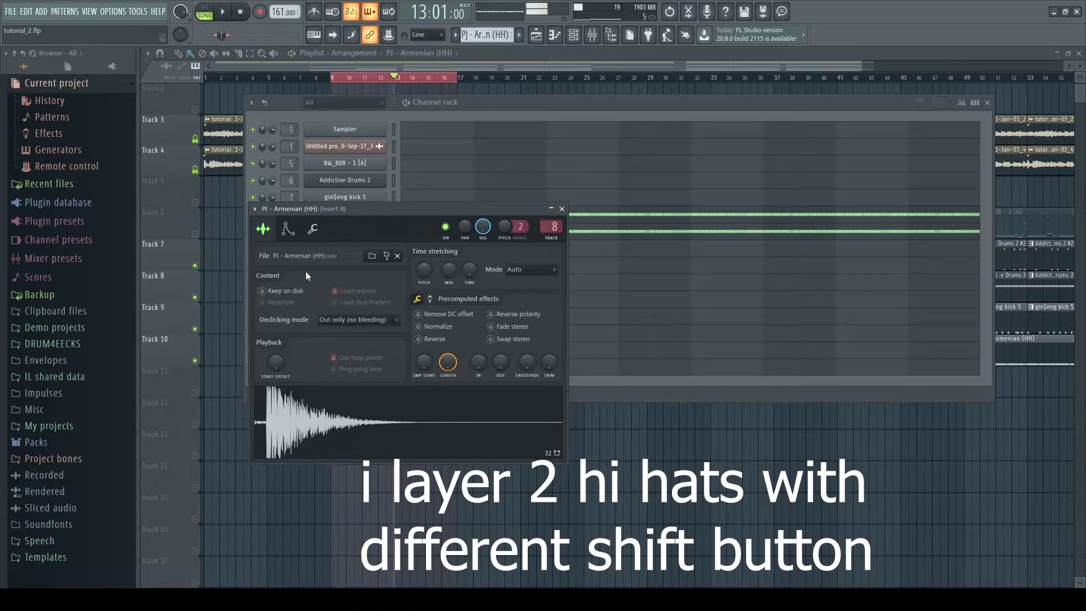
pyautogui.click(312, 229)
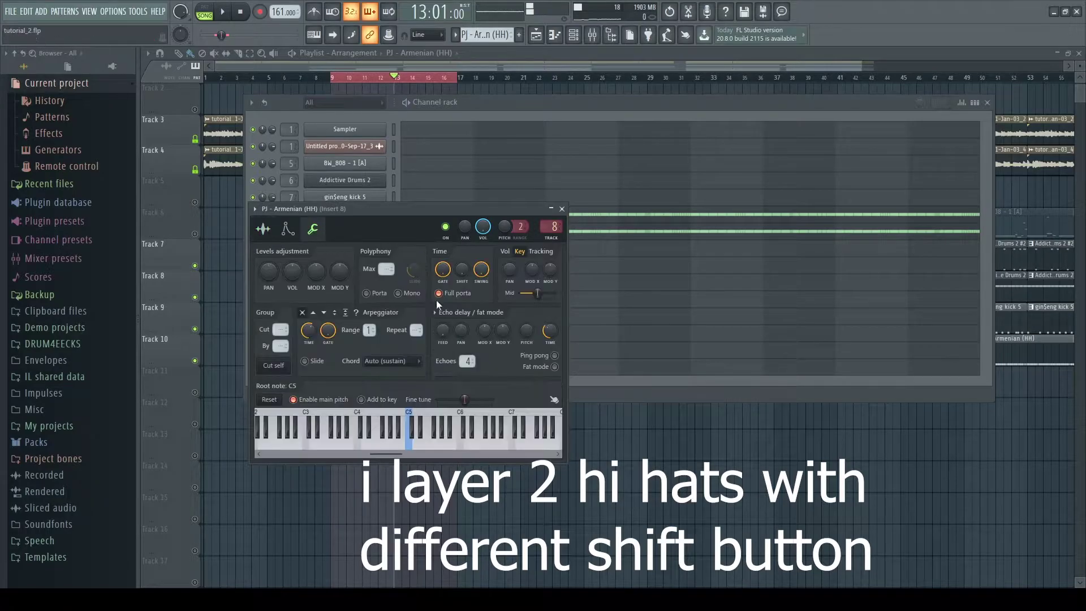
pyautogui.moveTo(543, 208); pyautogui.dragTo(538, 208)
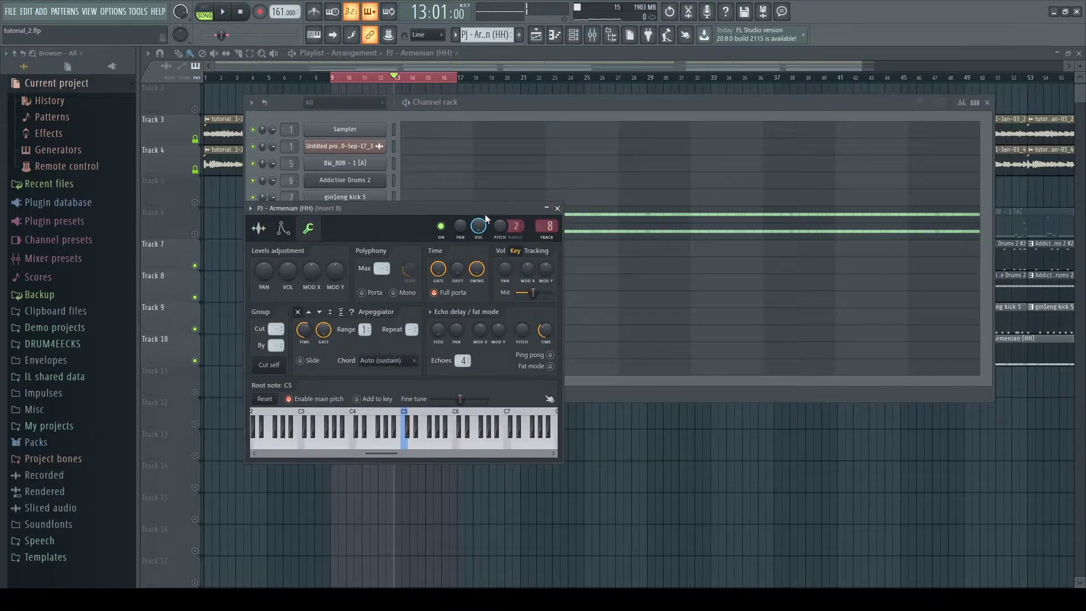
pyautogui.click(557, 209)
pyautogui.click(374, 232)
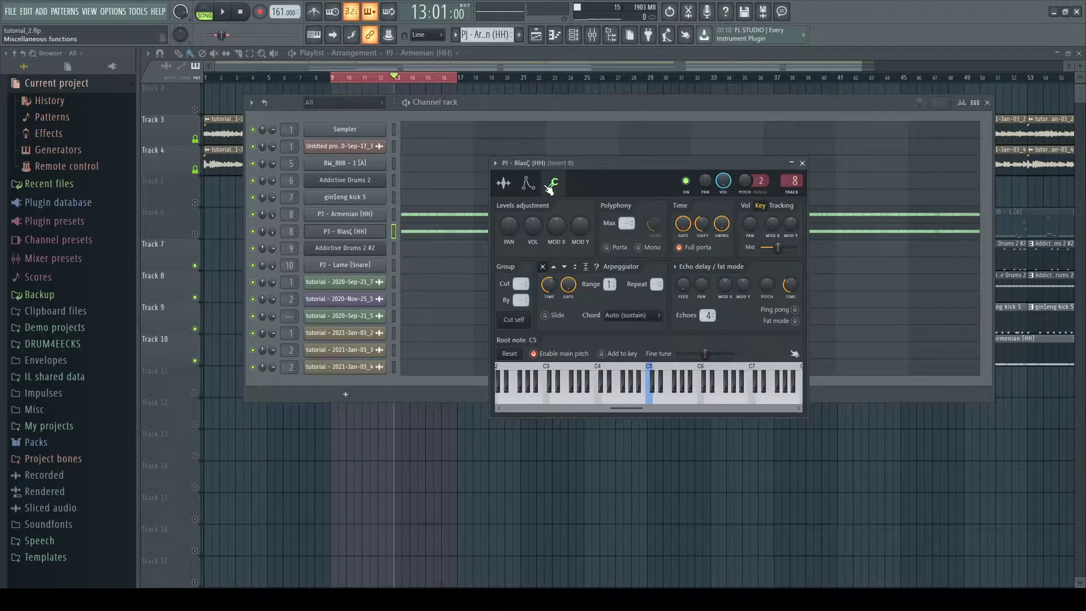
# Play the arrangement while reviewing the time shift setting of the PJ - BlasÇ (HH) sampler, and close the sampler.
pyautogui.click(503, 182)
pyautogui.click(553, 183)
pyautogui.press('space')
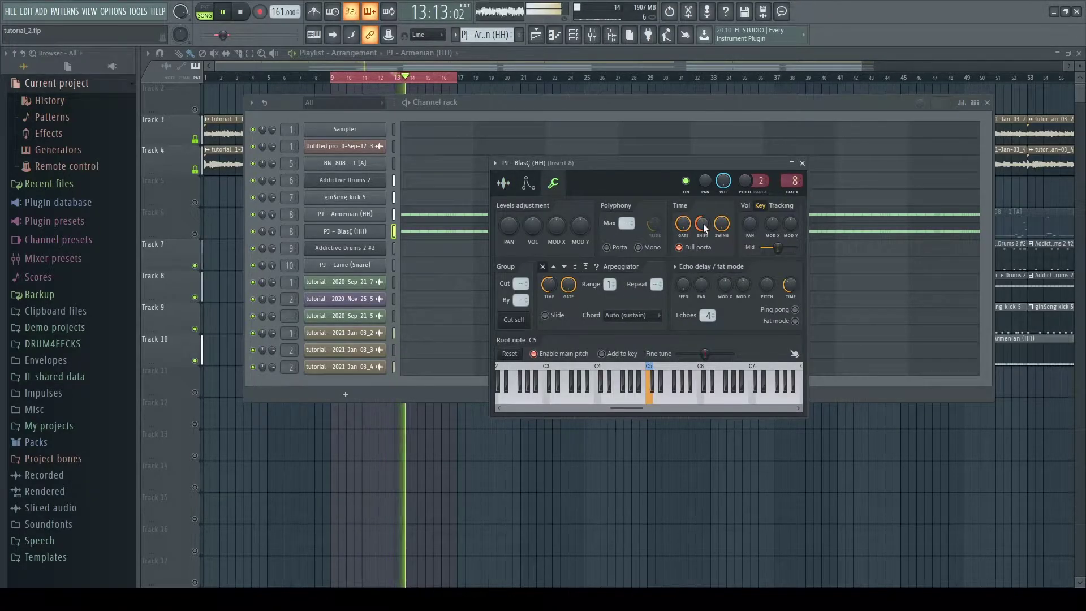
pyautogui.click(258, 232)
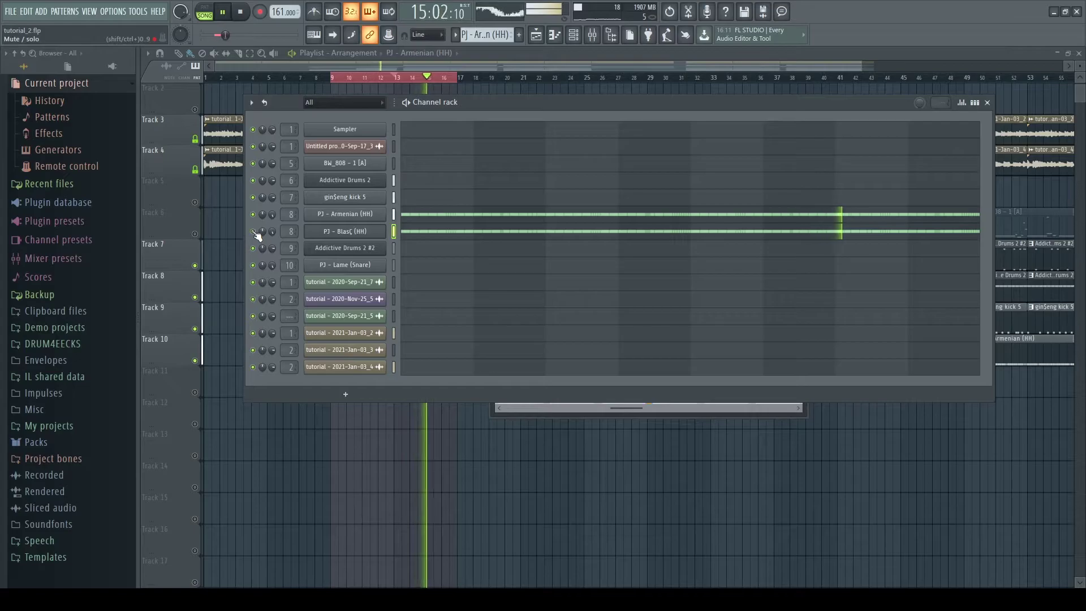
pyautogui.click(345, 232)
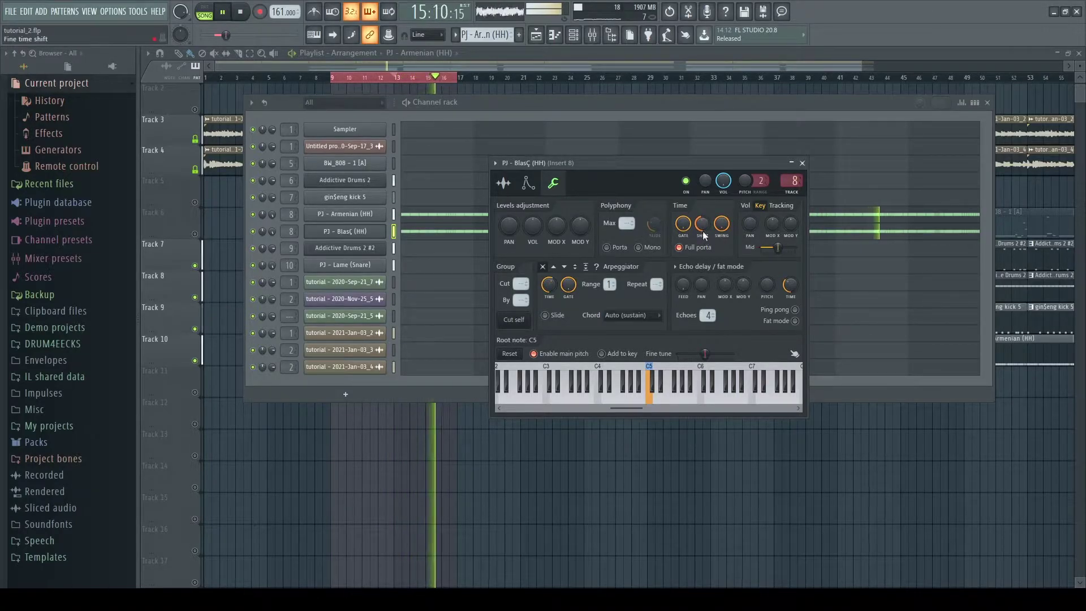
pyautogui.press('Escape')
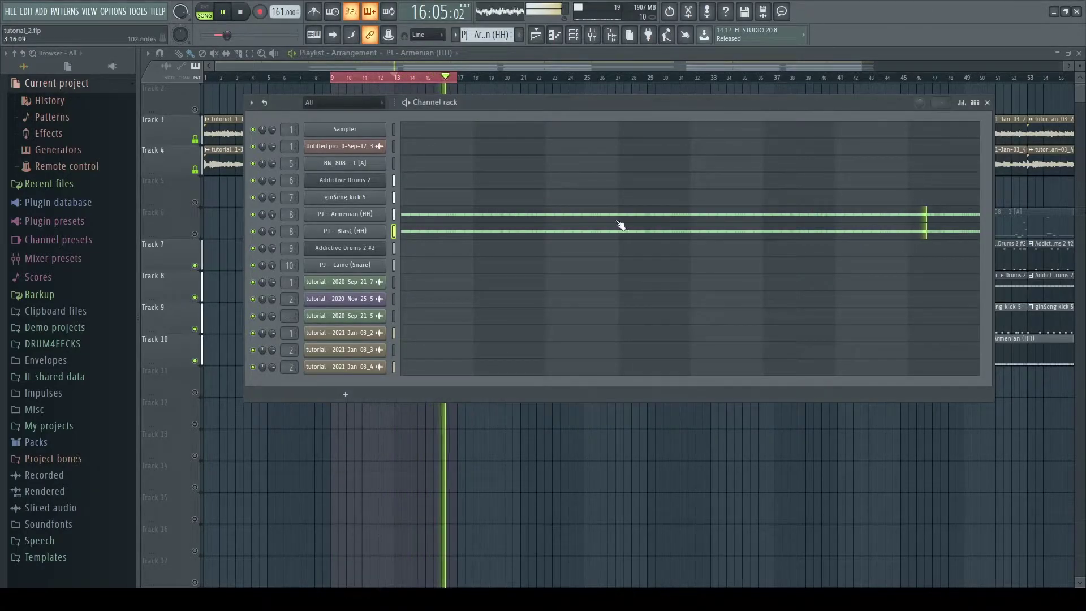
# Check the effects on the hi-hats' mixer track, Insert 8, and close the mixer and channel rack.
pyautogui.doubleClick(291, 232)
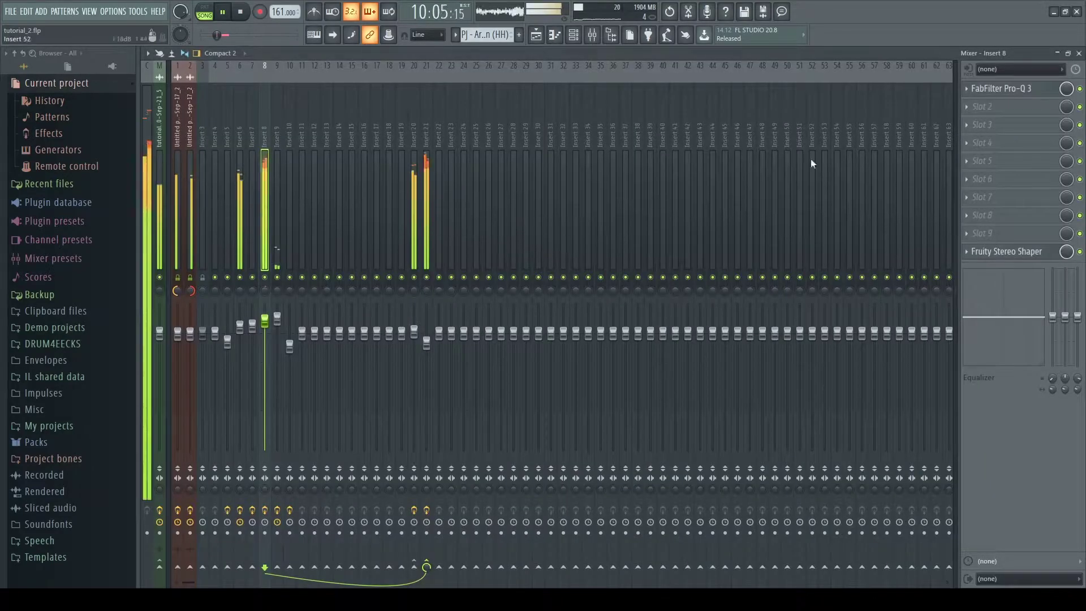
pyautogui.click(1078, 52)
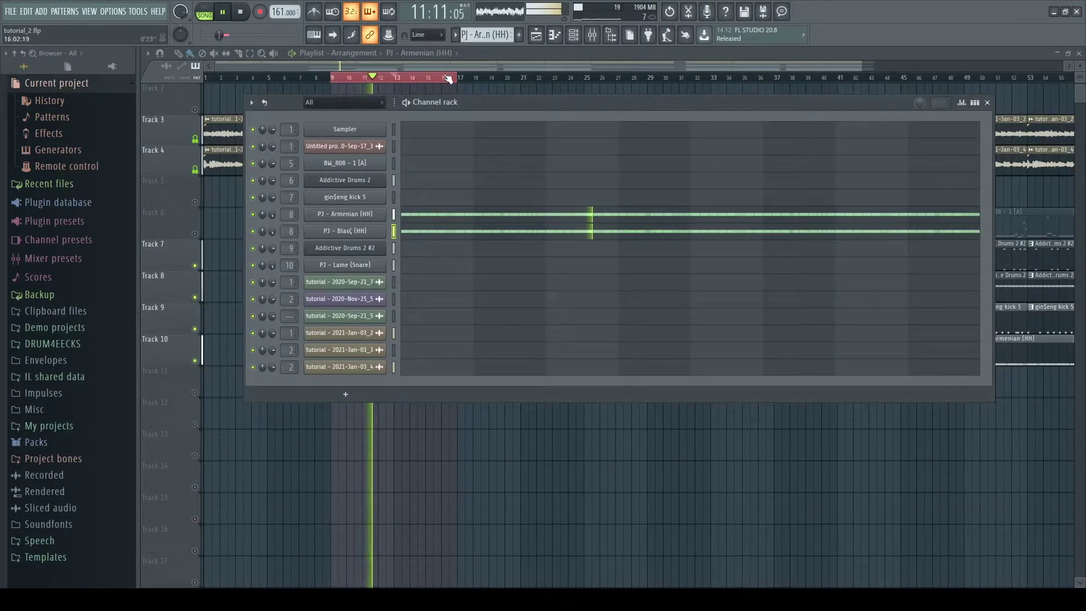
pyautogui.click(987, 103)
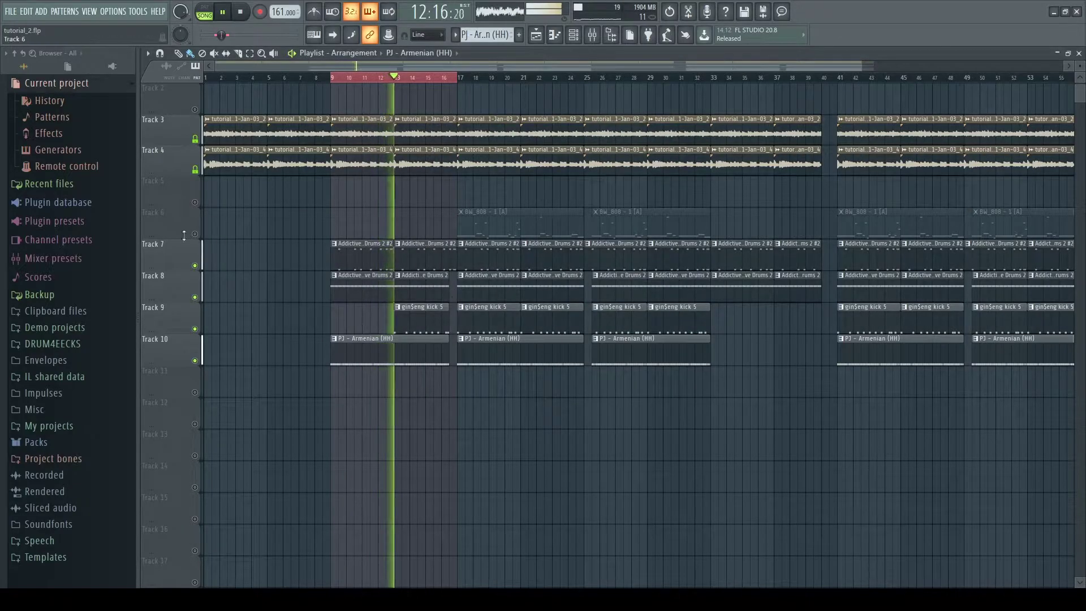
# Unmute the BW_808 patterns on Track 6 and play the arrangement with the time selection cleared.
pyautogui.moveTo(333, 78); pyautogui.dragTo(346, 79)
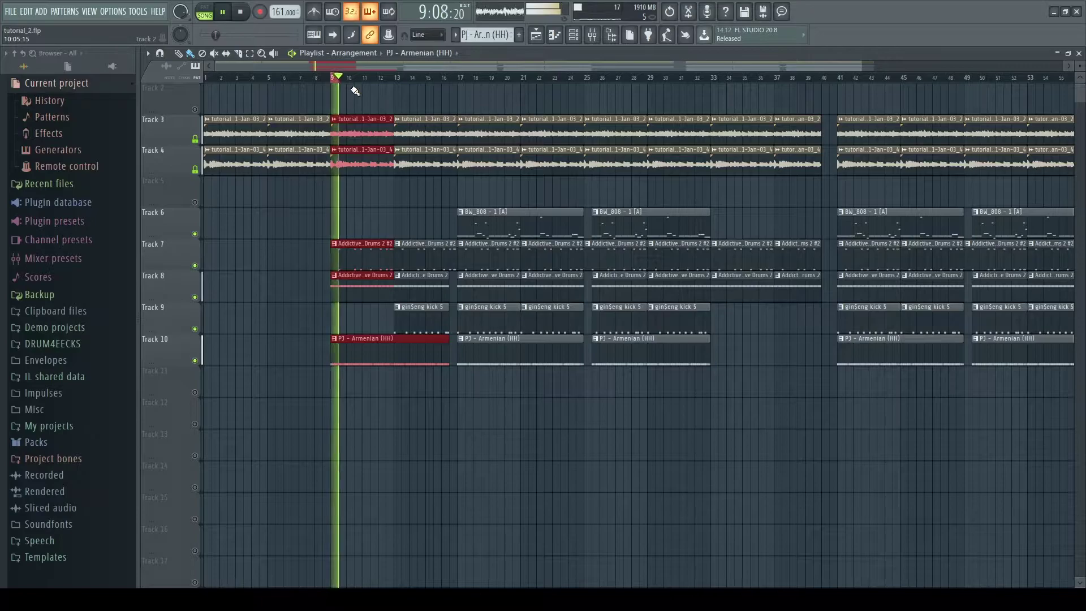
pyautogui.click(348, 88)
pyautogui.press('space')
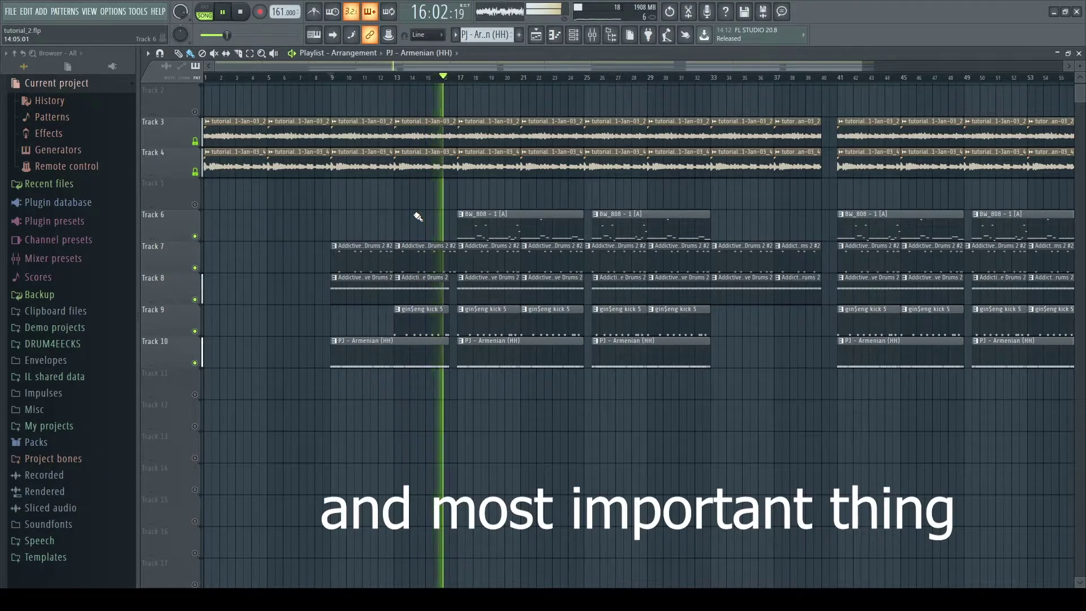
# Examine the BW_808 bass pattern's notes in the piano roll and return to the playlist.
pyautogui.click(589, 35)
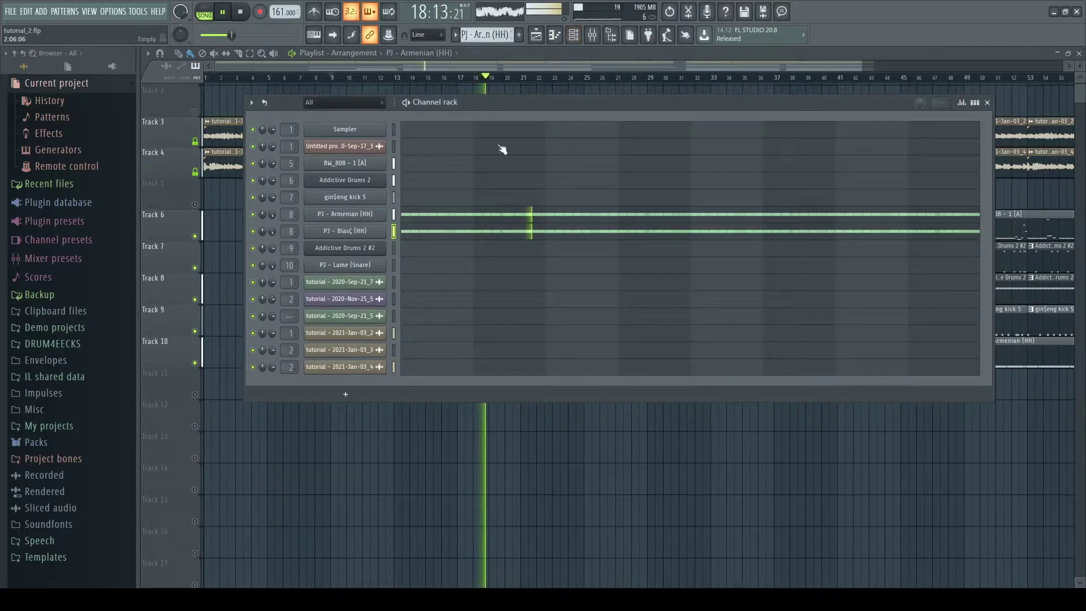
pyautogui.click(988, 103)
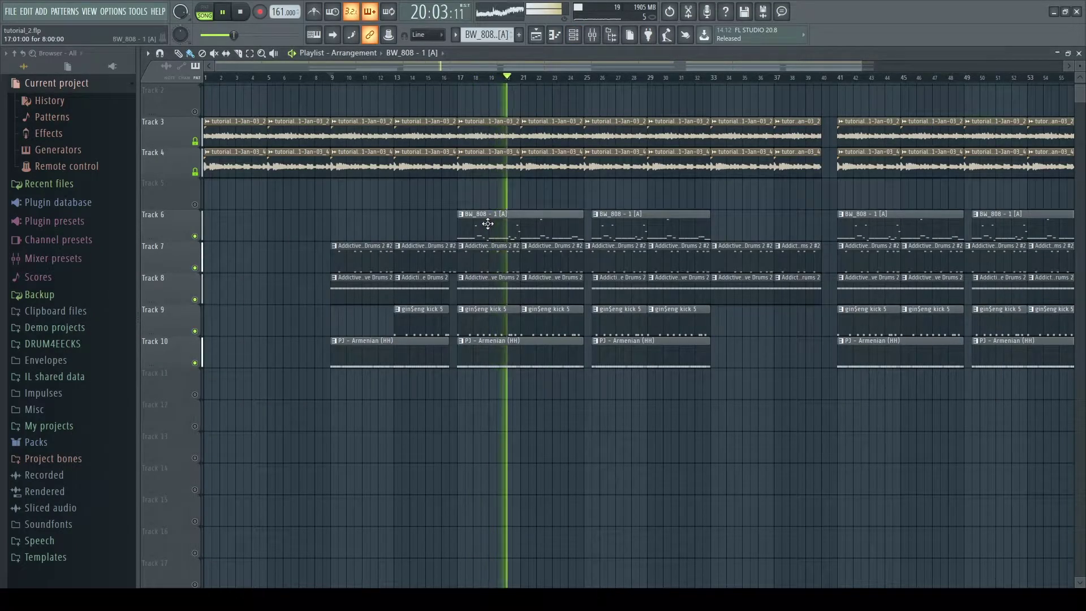
pyautogui.doubleClick(490, 227)
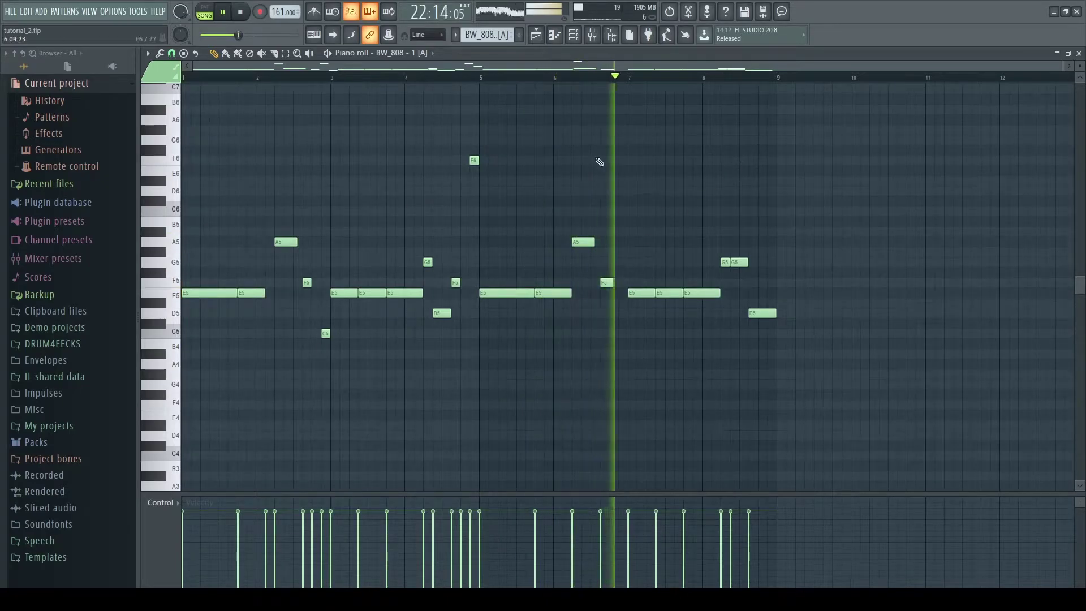
pyautogui.press('F5')
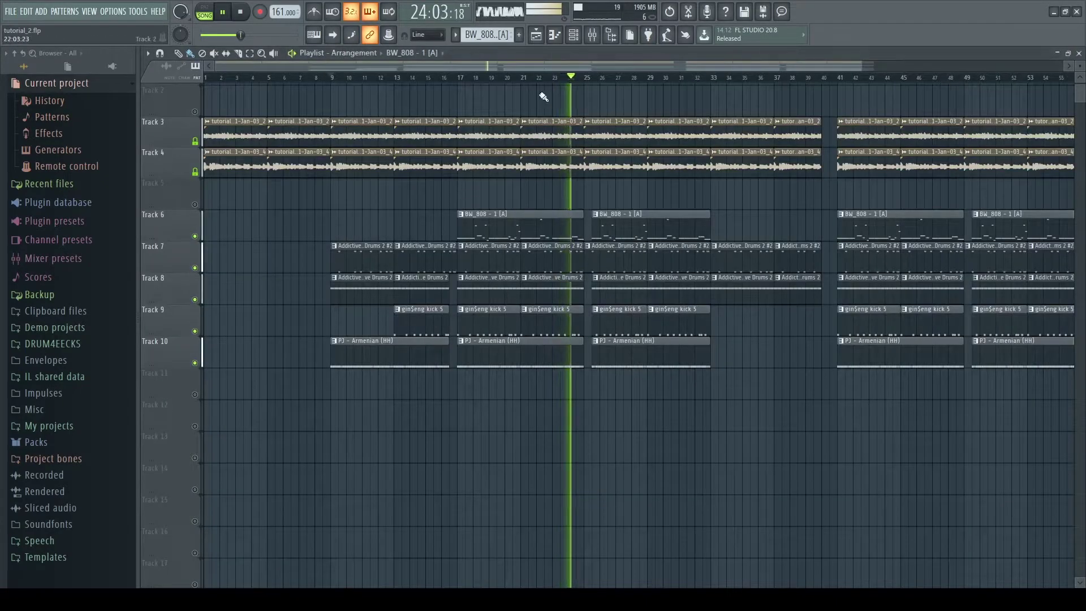
# Examine the CamelCrusher and MaxxBass Stereo settings on the 808's mixer track, Insert 5.
pyautogui.click(573, 35)
pyautogui.press('F9')
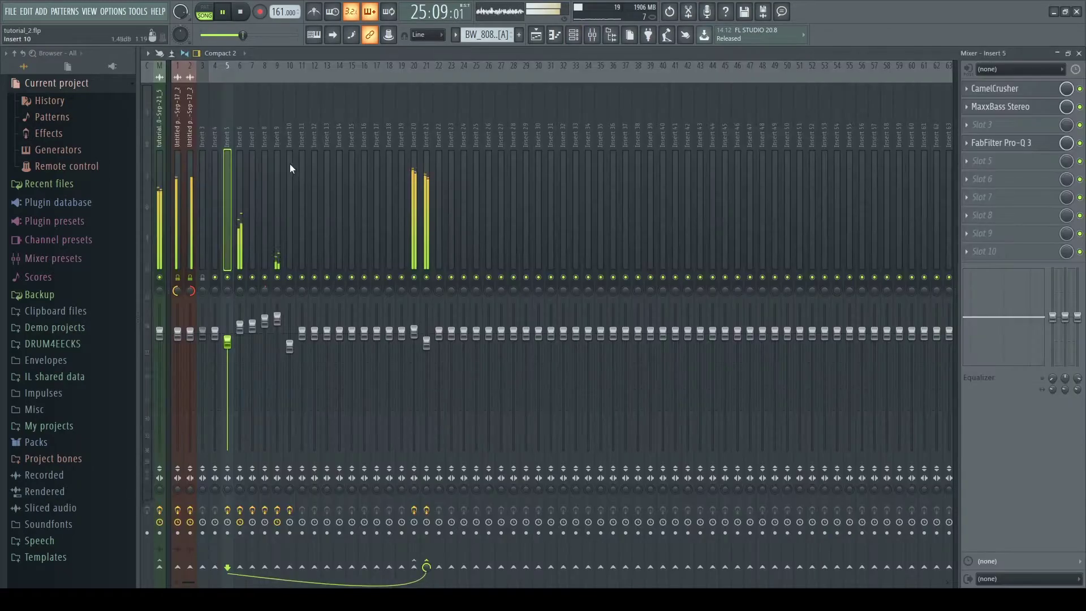
pyautogui.click(996, 89)
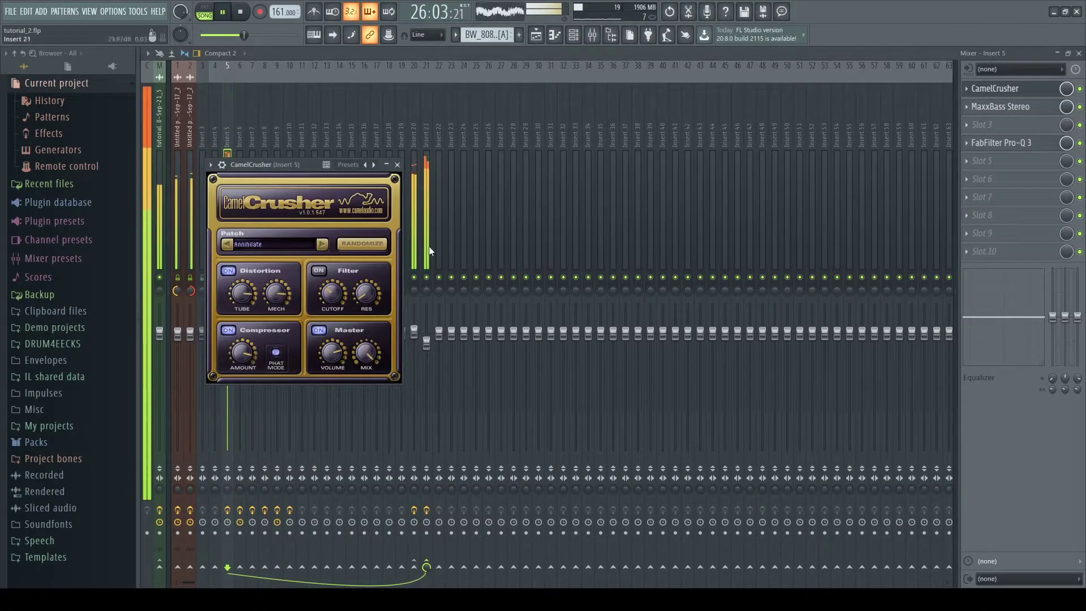
pyautogui.click(400, 157)
pyautogui.click(1038, 111)
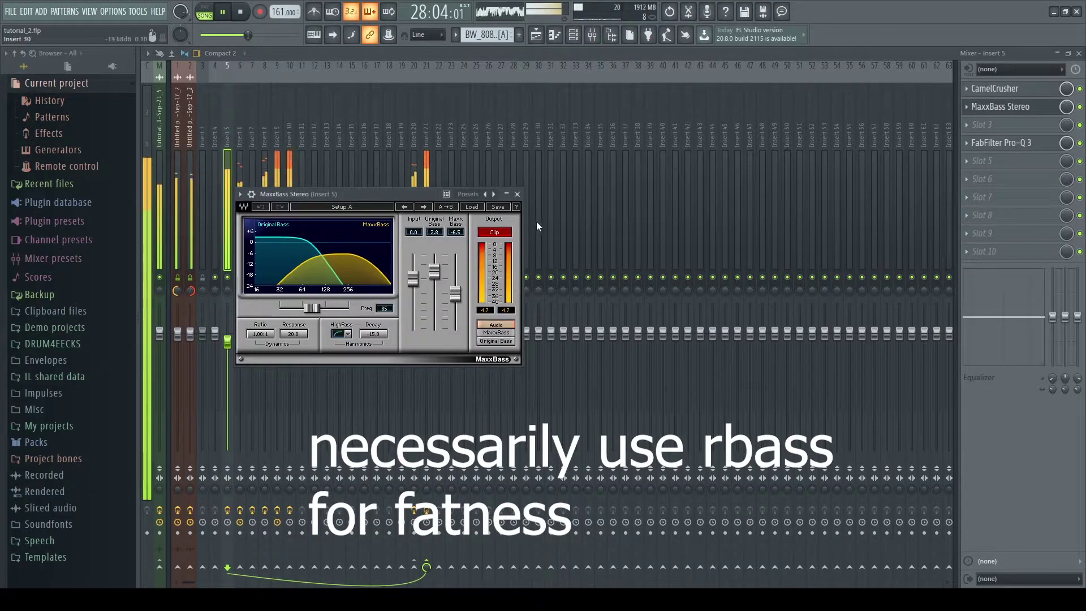
pyautogui.click(517, 194)
# Examine the FabFilter Pro-Q 3 curve on Insert 5 and close the mixer.
pyautogui.click(1002, 142)
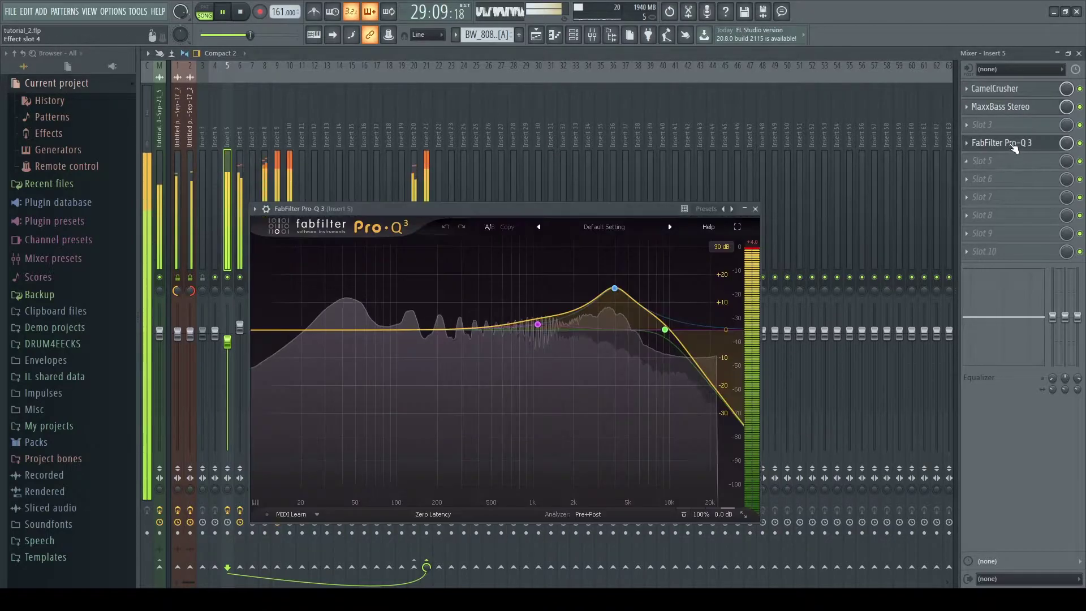
pyautogui.click(755, 209)
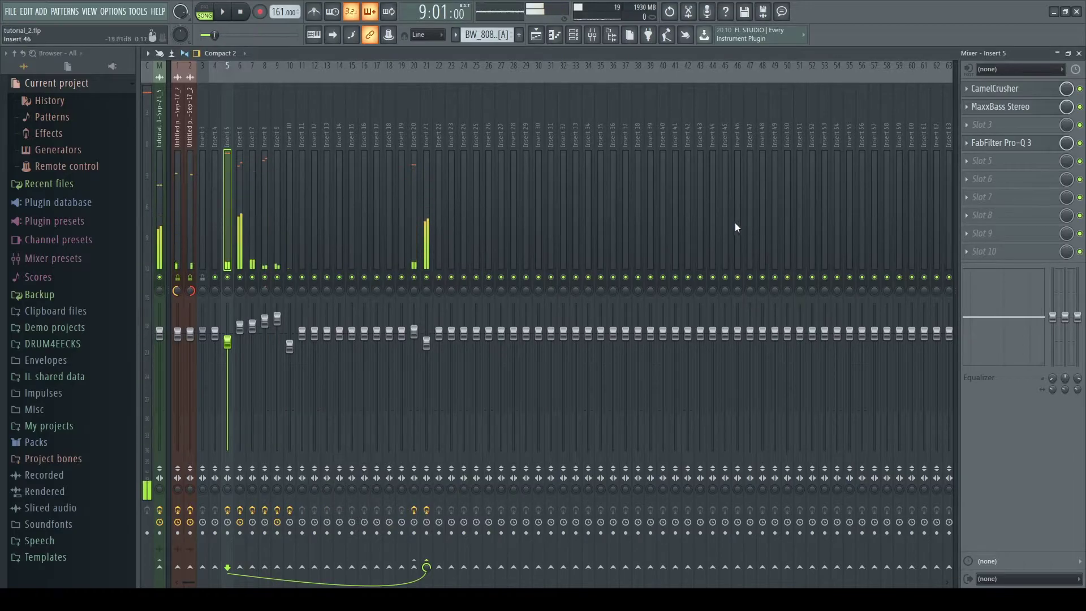
pyautogui.click(1080, 53)
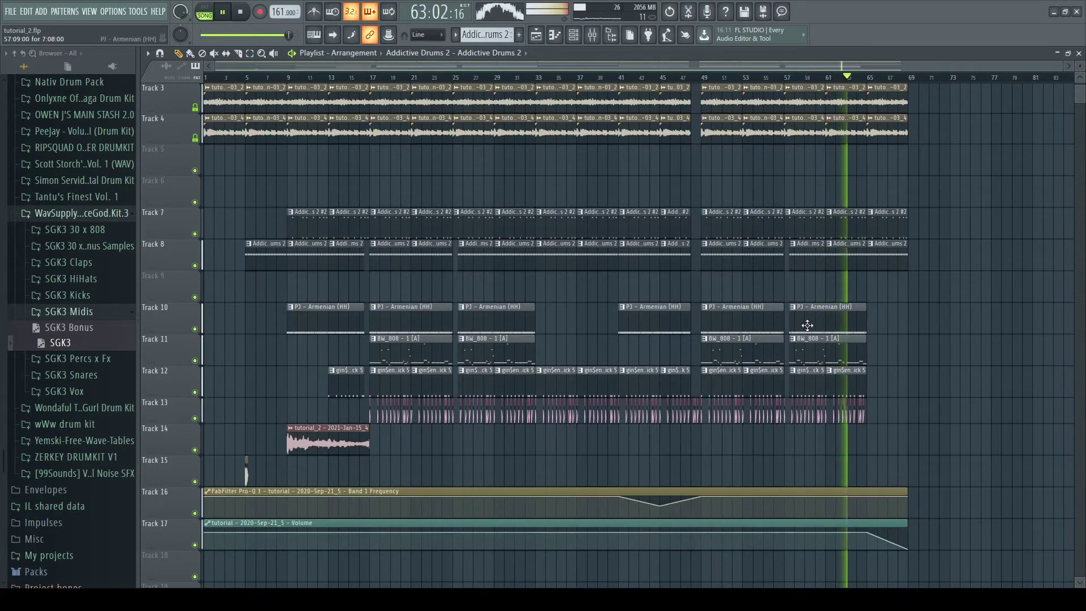
# Play the arrangement from bar 14 with the tutorial_2 - 2021-Jan-19_2 audio clip on Track 1, and stop playback in bar 27.
pyautogui.click(224, 14)
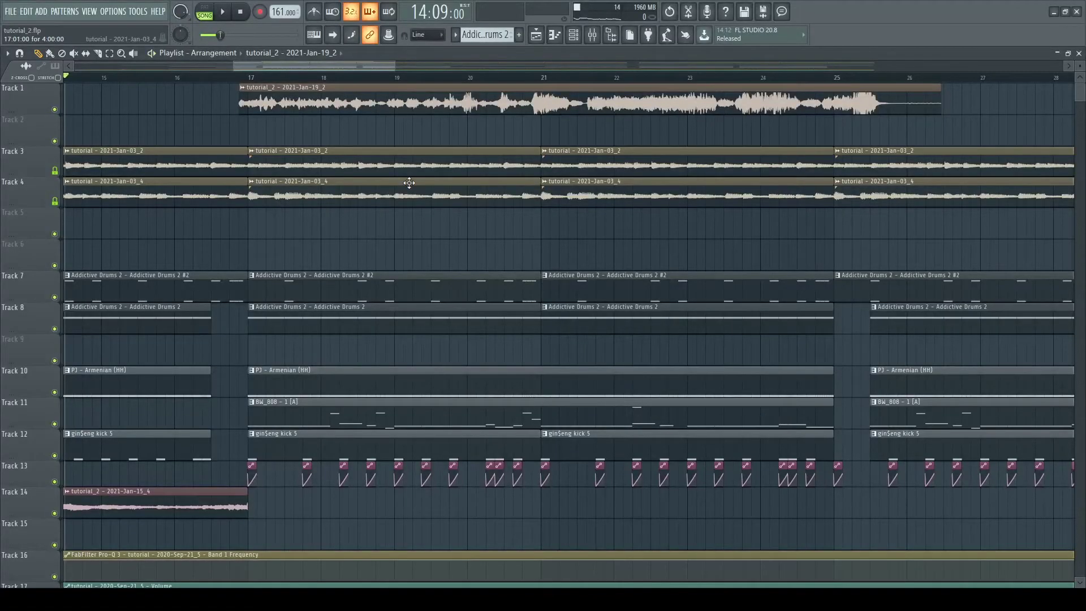
pyautogui.press('space')
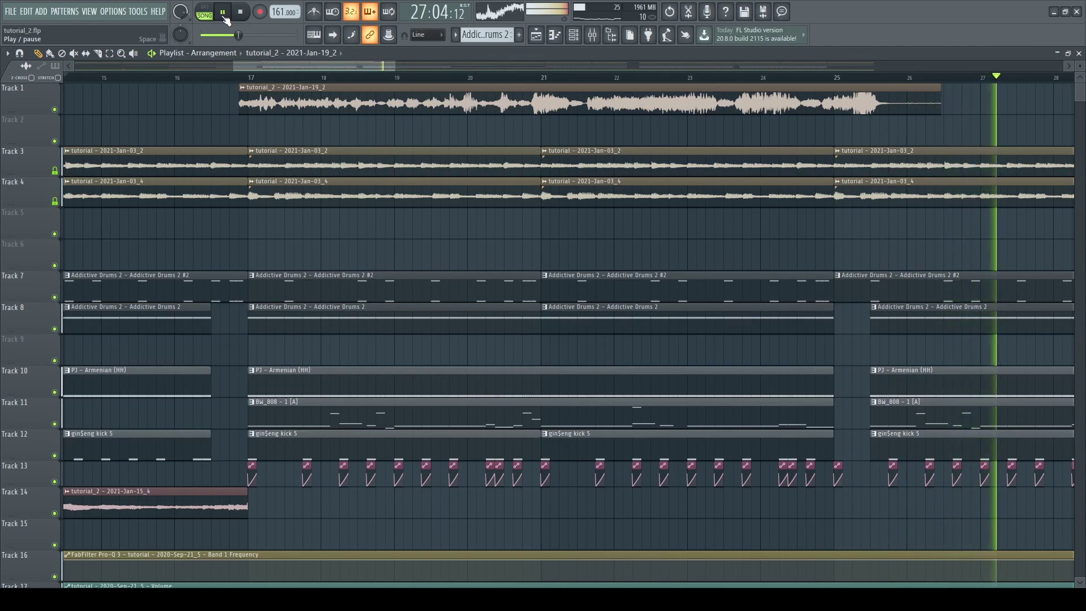
pyautogui.press('space')
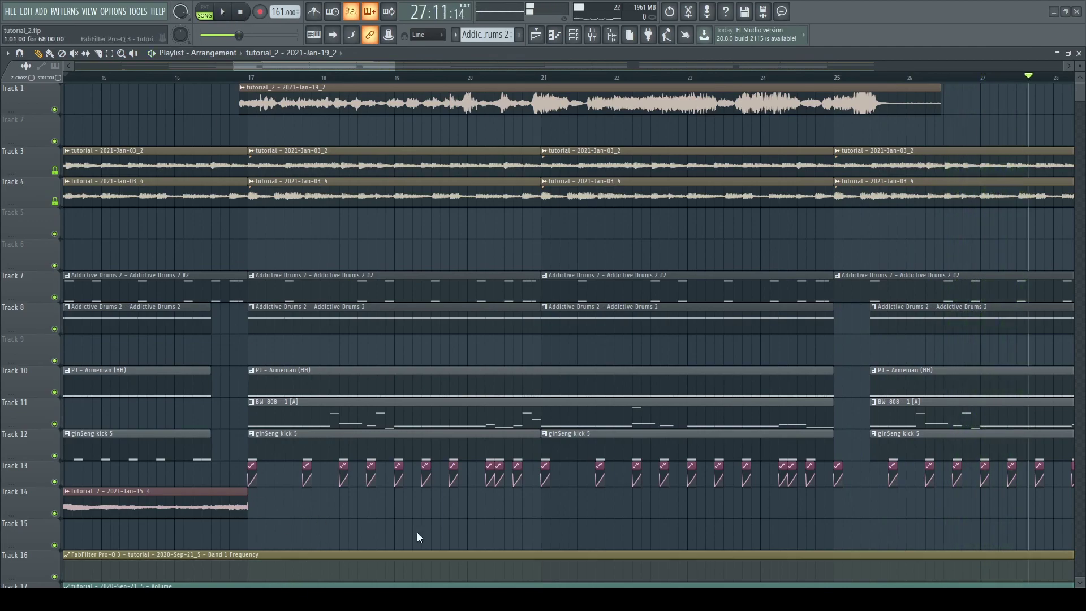